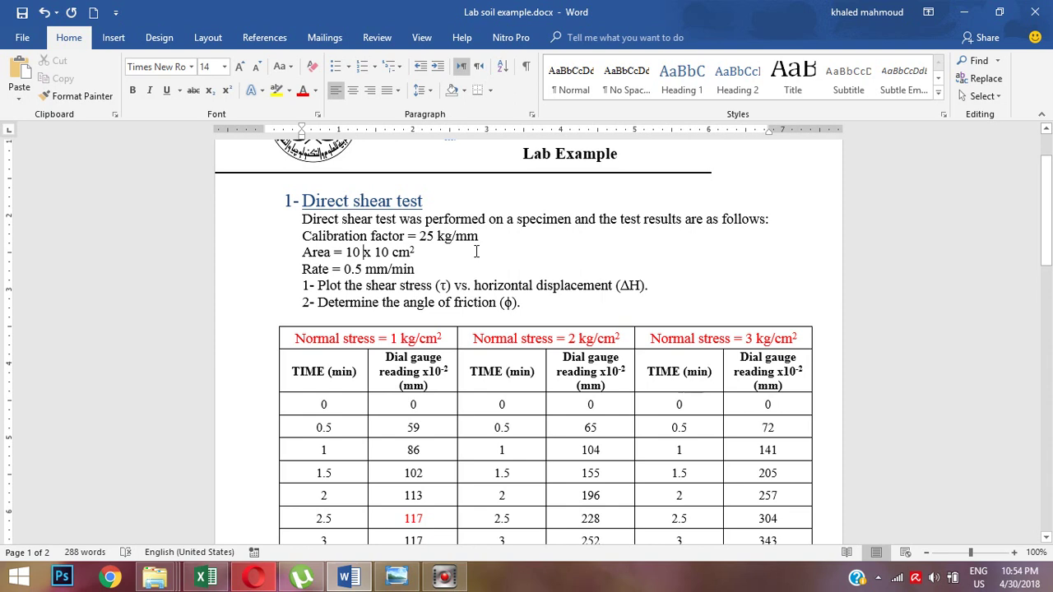
Step: Read the direct shear problem statement, noting the calibration factor, specimen area, rate and the two required tasks
{"action": "scroll", "coordinate": [476, 252], "scroll_direction": "down", "scroll_amount": 1}
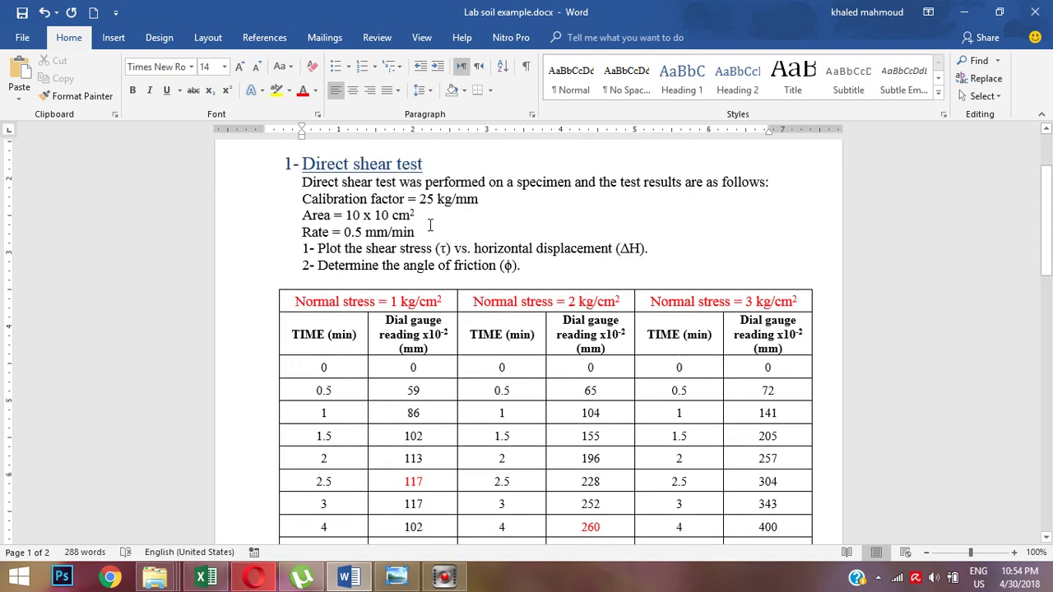
{"action": "scroll", "coordinate": [374, 198], "scroll_direction": "down", "scroll_amount": 2}
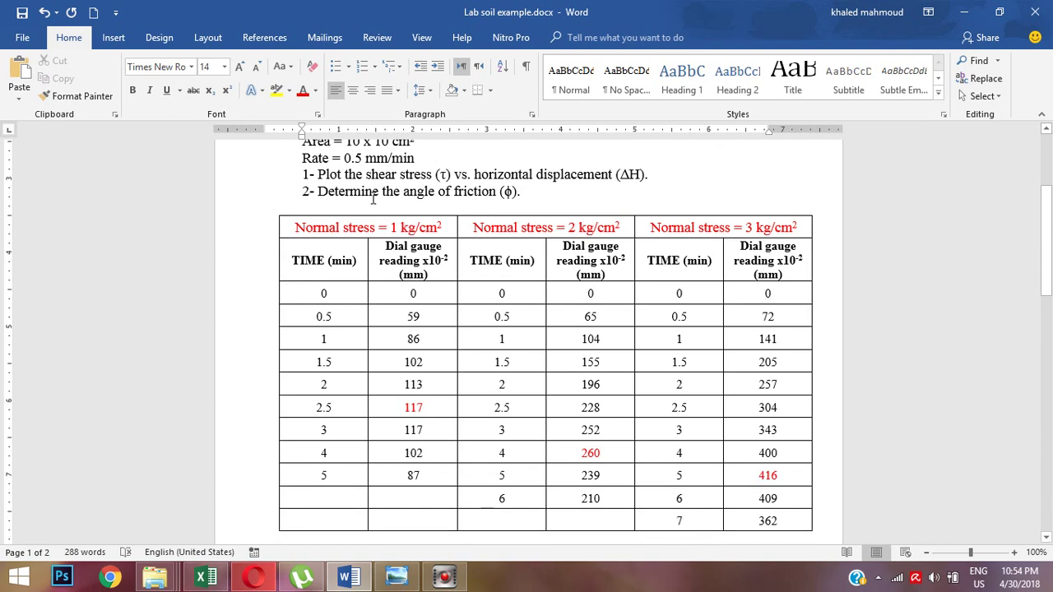
{"action": "scroll", "coordinate": [373, 199], "scroll_direction": "up", "scroll_amount": 2}
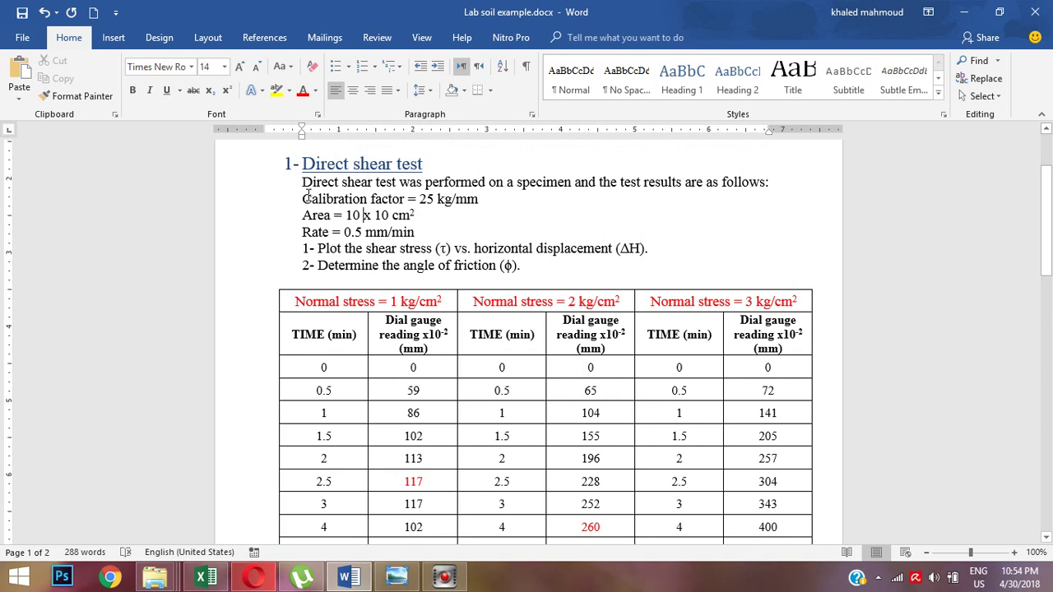
{"action": "left_click_drag", "start_coordinate": [409, 198], "coordinate": [469, 199]}
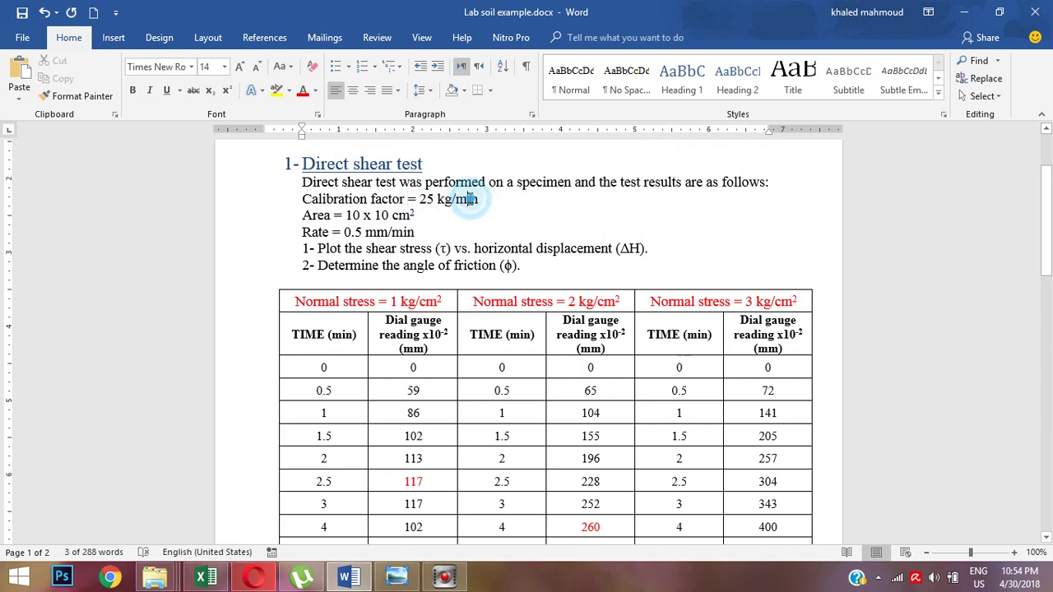
{"action": "left_click", "coordinate": [469, 199]}
{"action": "left_click_drag", "start_coordinate": [346, 215], "coordinate": [387, 216]}
{"action": "left_click", "coordinate": [375, 216]}
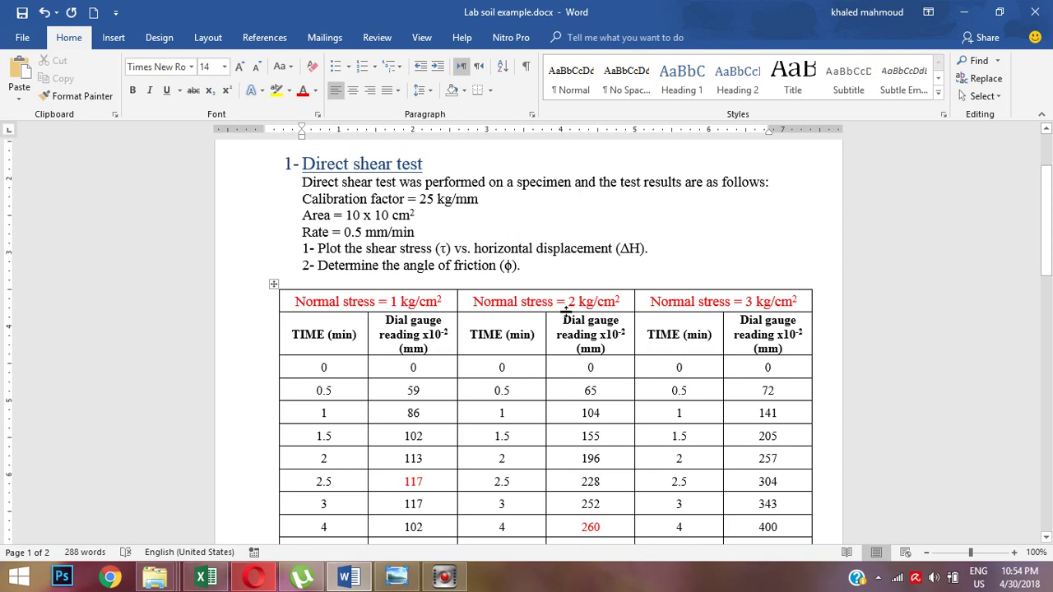
Step: Examine the dial gauge readings for normal stress 1 kg/cm² in the test results table, from the red peak to the last reading
{"action": "scroll", "coordinate": [374, 426], "scroll_direction": "down", "scroll_amount": 1}
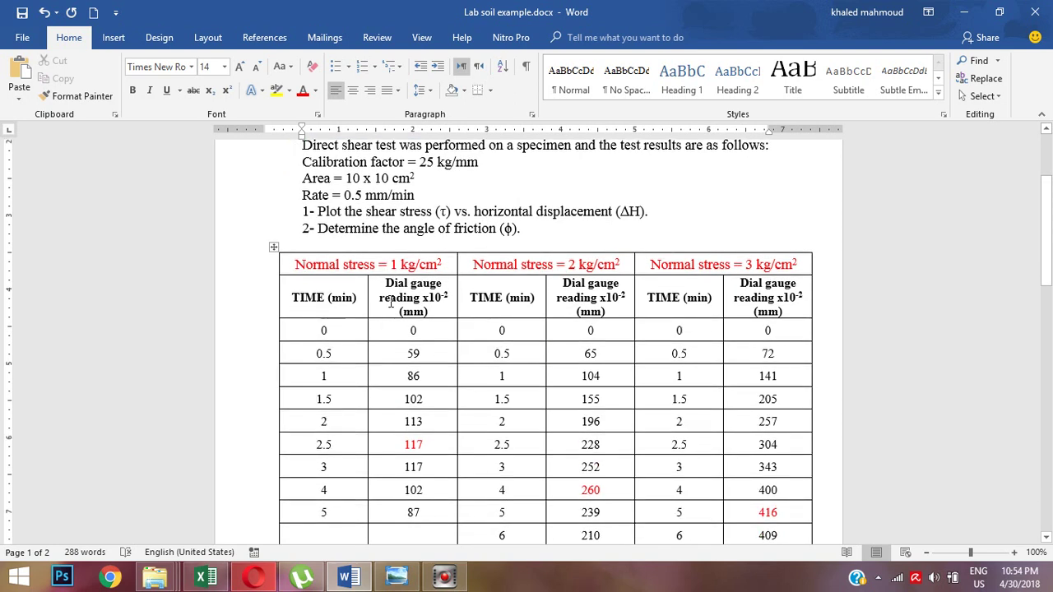
{"action": "scroll", "coordinate": [389, 254], "scroll_direction": "down", "scroll_amount": 1}
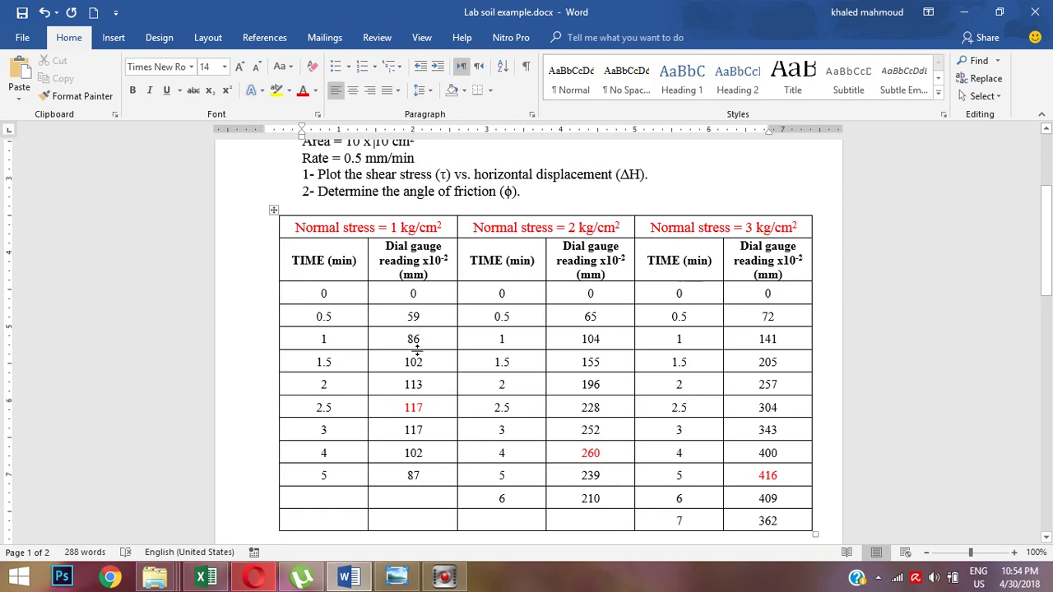
{"action": "double_click", "coordinate": [411, 406]}
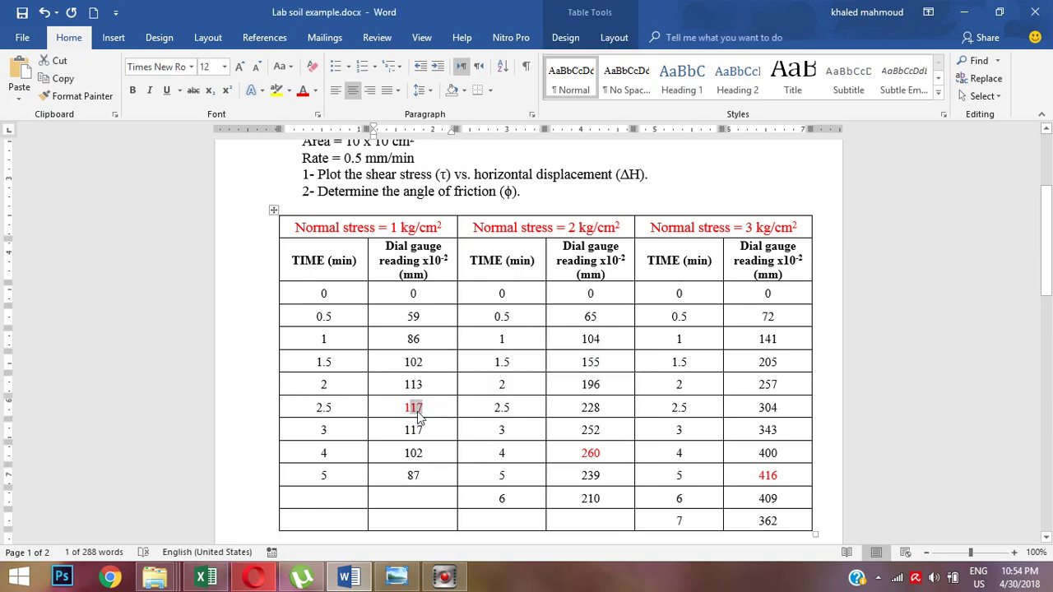
{"action": "left_click", "coordinate": [419, 476]}
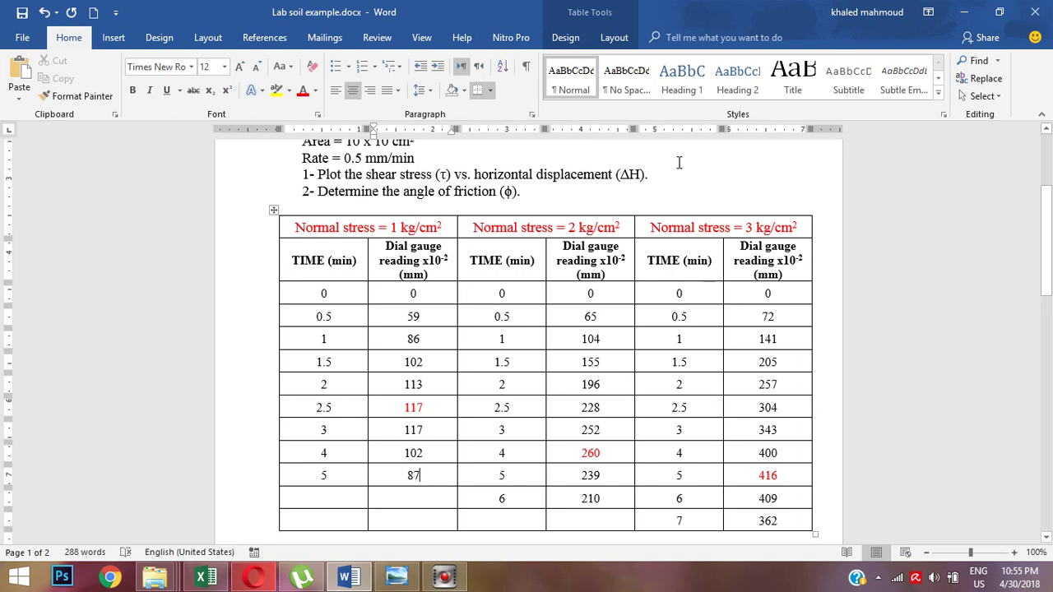
Step: Switch to the Lab group workbook in Excel and review the 1 kg/cm² table's time and dial gauge columns on the direct shear sheet
{"action": "left_click", "coordinate": [205, 578]}
{"action": "left_click", "coordinate": [114, 533]}
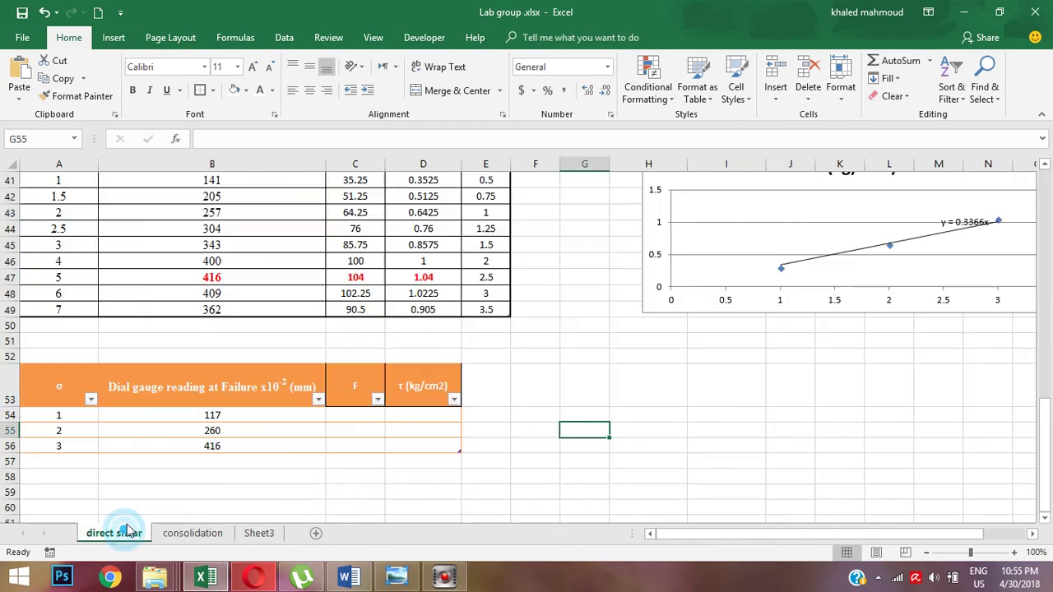
{"action": "scroll", "coordinate": [189, 424], "scroll_direction": "up", "scroll_amount": 7}
{"action": "scroll", "coordinate": [188, 423], "scroll_direction": "up", "scroll_amount": 8}
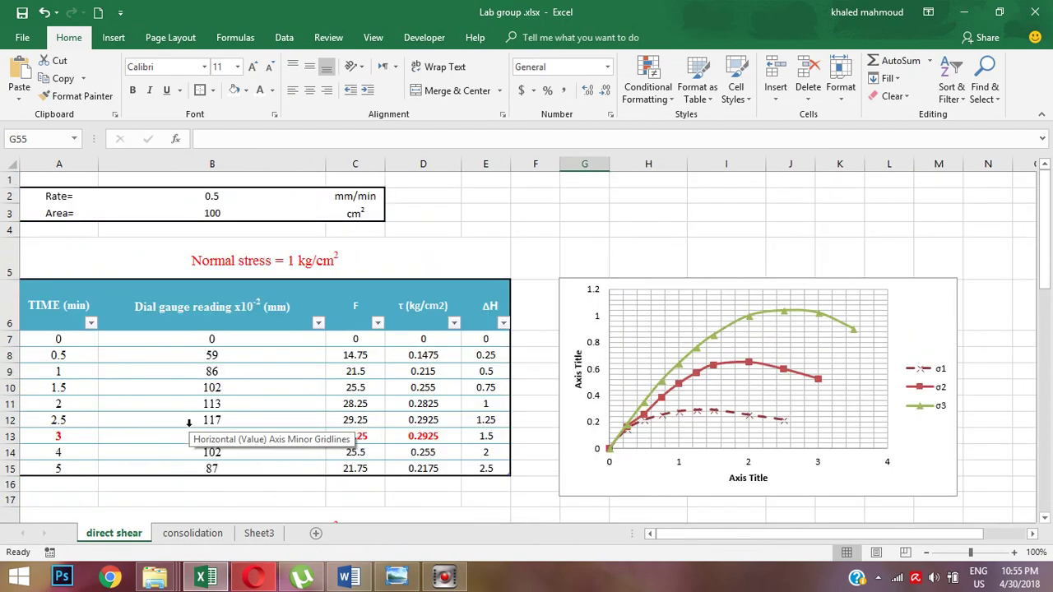
{"action": "left_click", "coordinate": [77, 371]}
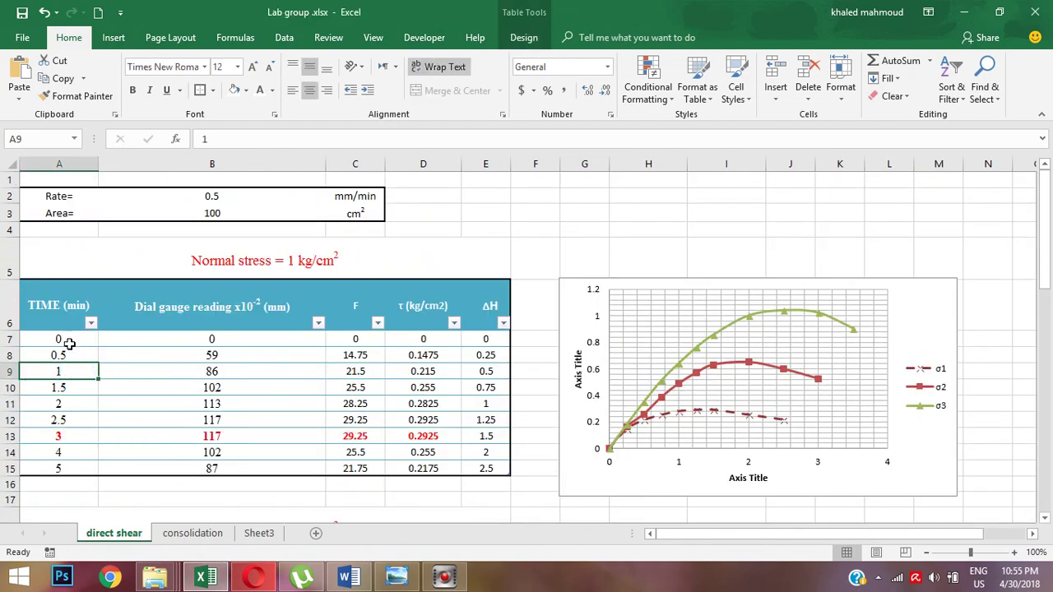
{"action": "left_click", "coordinate": [66, 339]}
{"action": "left_click_drag", "start_coordinate": [66, 340], "coordinate": [79, 468]}
{"action": "left_click_drag", "start_coordinate": [246, 337], "coordinate": [260, 466]}
{"action": "left_click", "coordinate": [252, 337]}
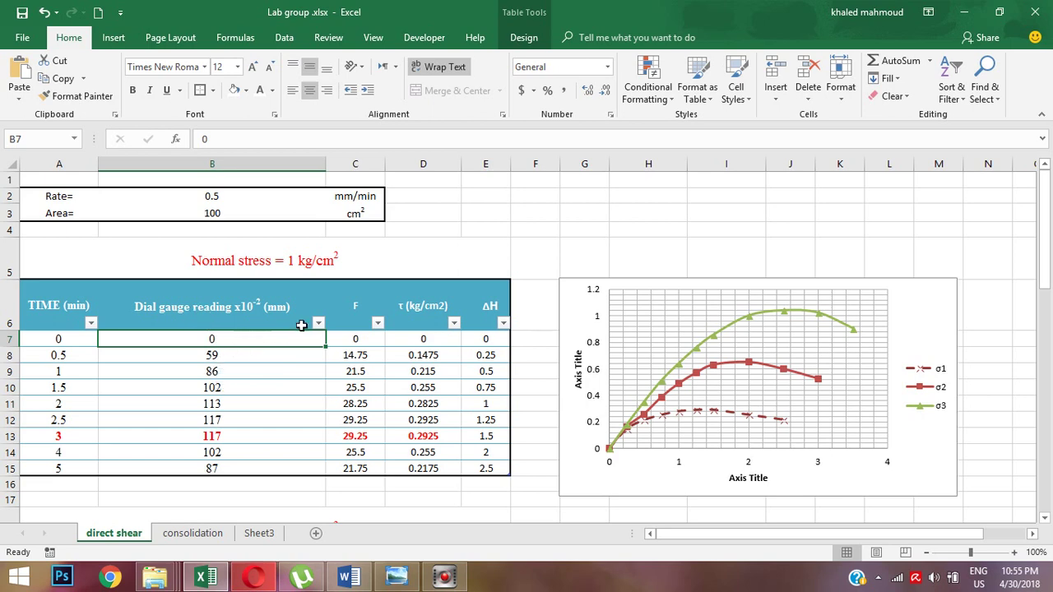
Step: Examine the F and τ (kg/cm2) columns of the 1 kg/cm² table against the dial gauge readings
{"action": "left_click", "coordinate": [354, 301]}
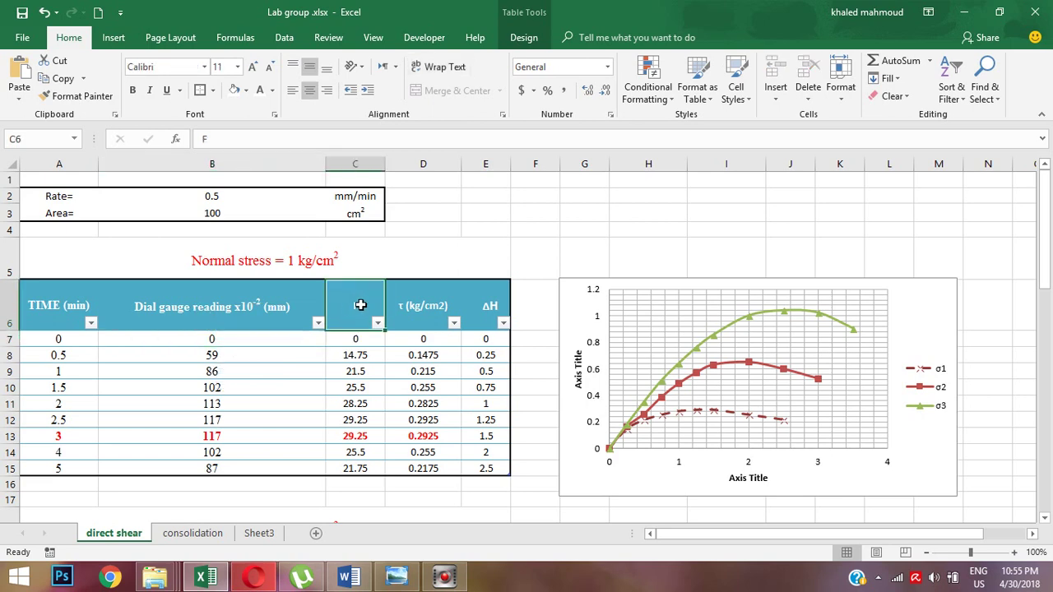
{"action": "left_click", "coordinate": [419, 306]}
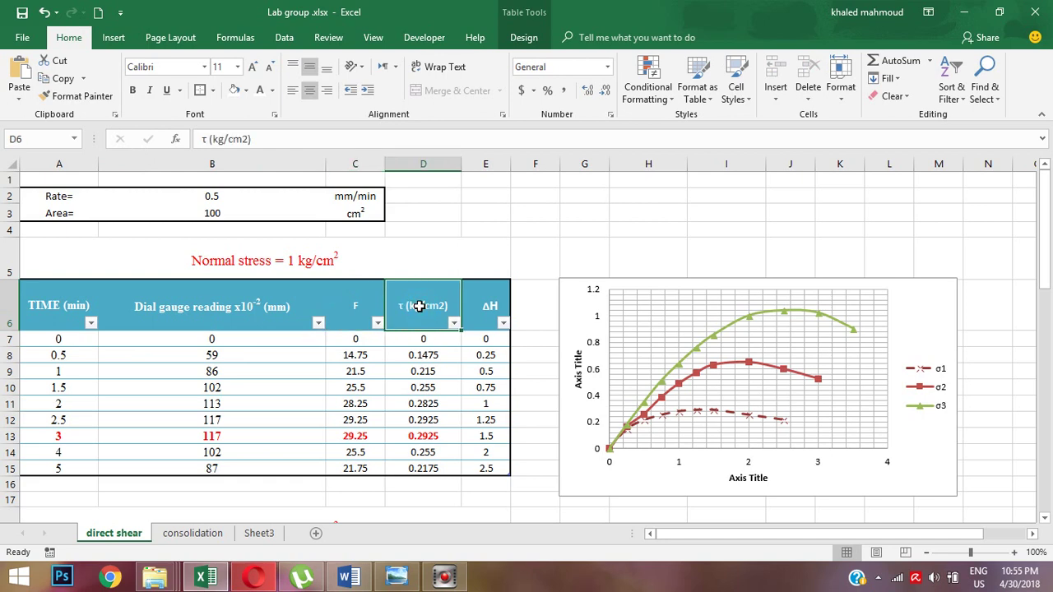
{"action": "left_click", "coordinate": [356, 308]}
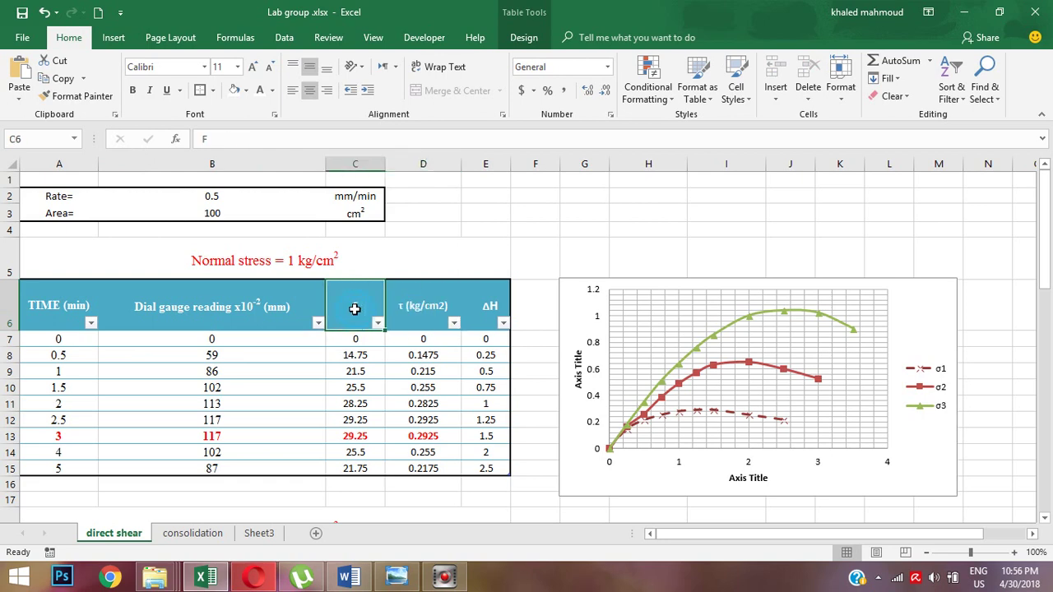
{"action": "left_click", "coordinate": [217, 336]}
{"action": "left_click", "coordinate": [358, 309]}
Step: Consult the load measuring ring calibration chart in Windows Photo Viewer and return to the Excel workbook
{"action": "left_click", "coordinate": [397, 576]}
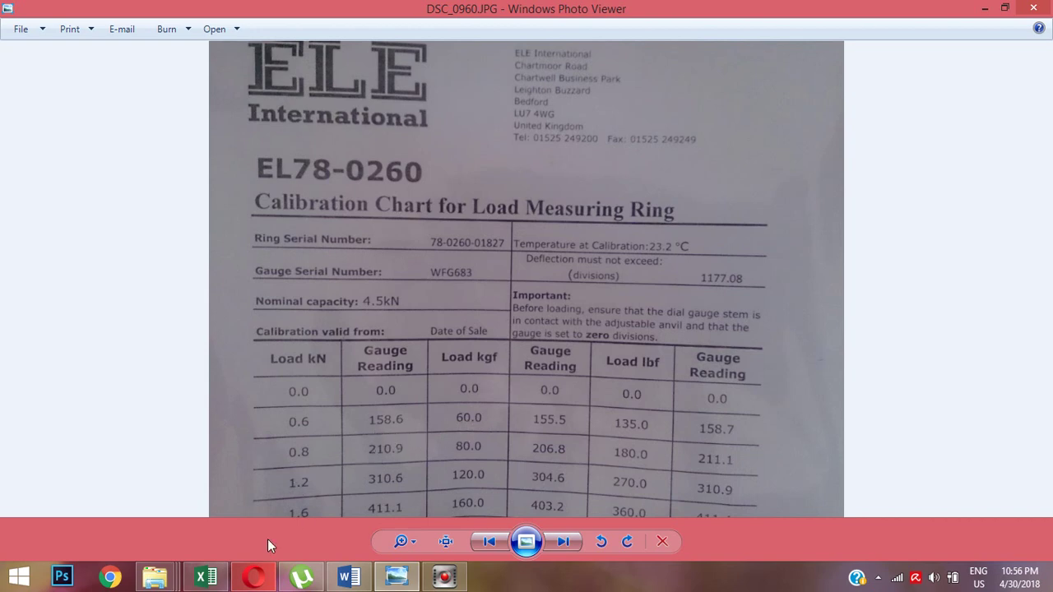
{"action": "left_click", "coordinate": [206, 578]}
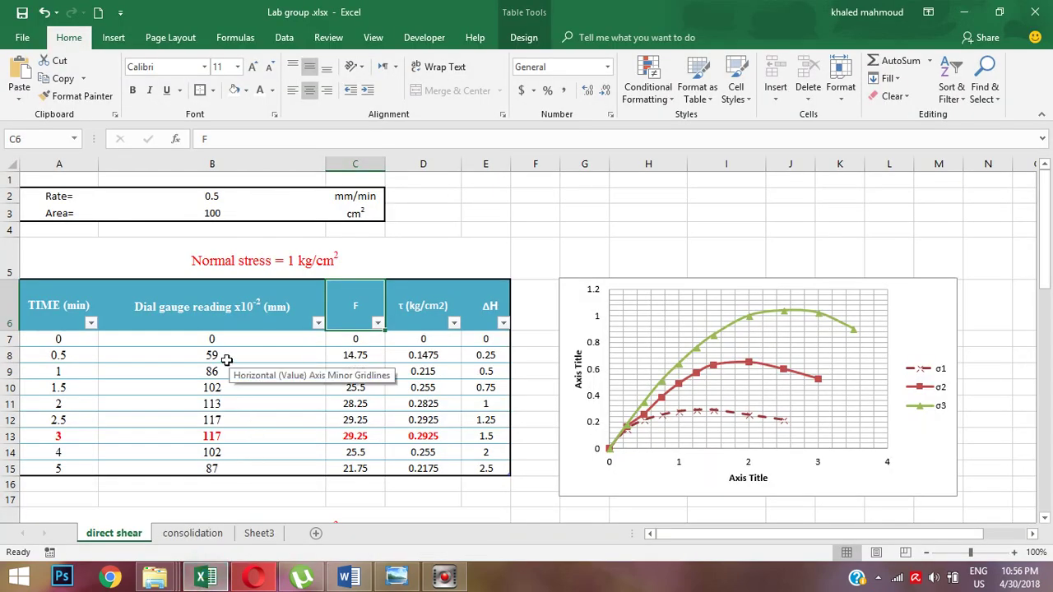
{"action": "left_click", "coordinate": [397, 577]}
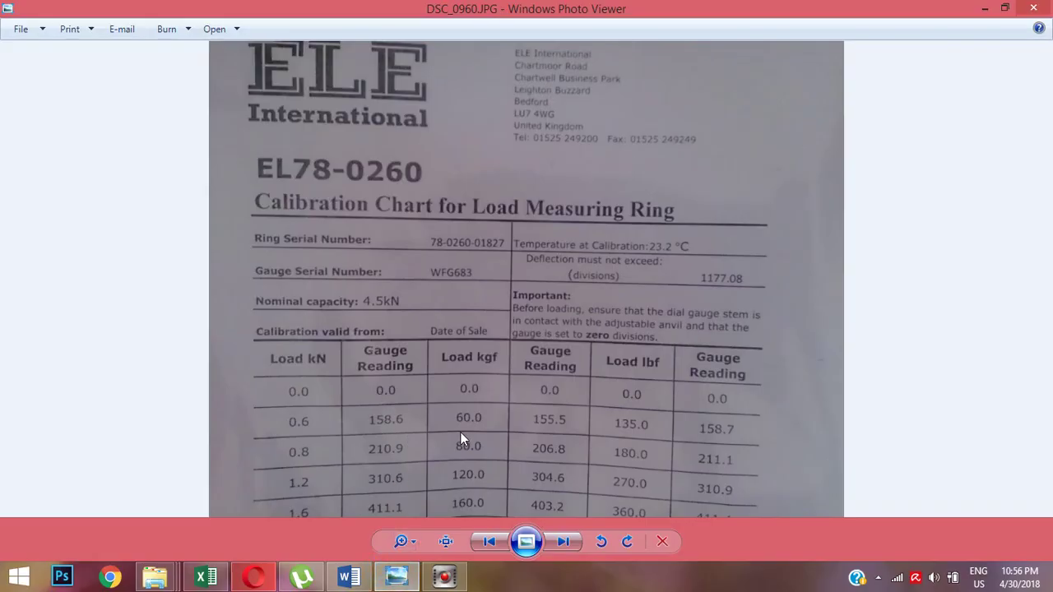
{"action": "left_click", "coordinate": [206, 577]}
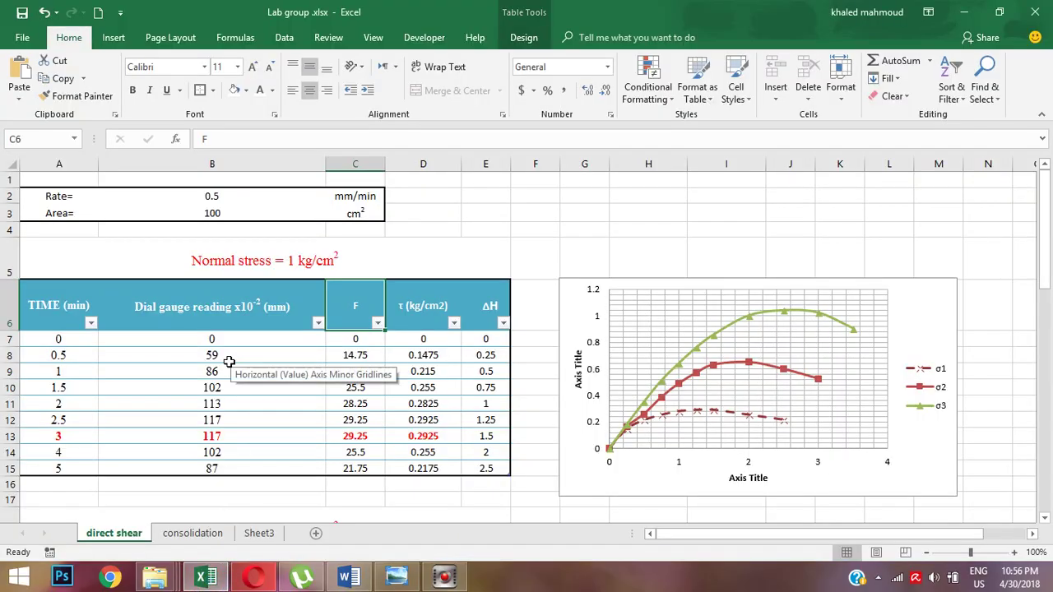
Step: Inspect the force formula for the 0.5 min reading and the specimen area used for the shear stress
{"action": "left_click", "coordinate": [212, 356]}
{"action": "left_click", "coordinate": [347, 355]}
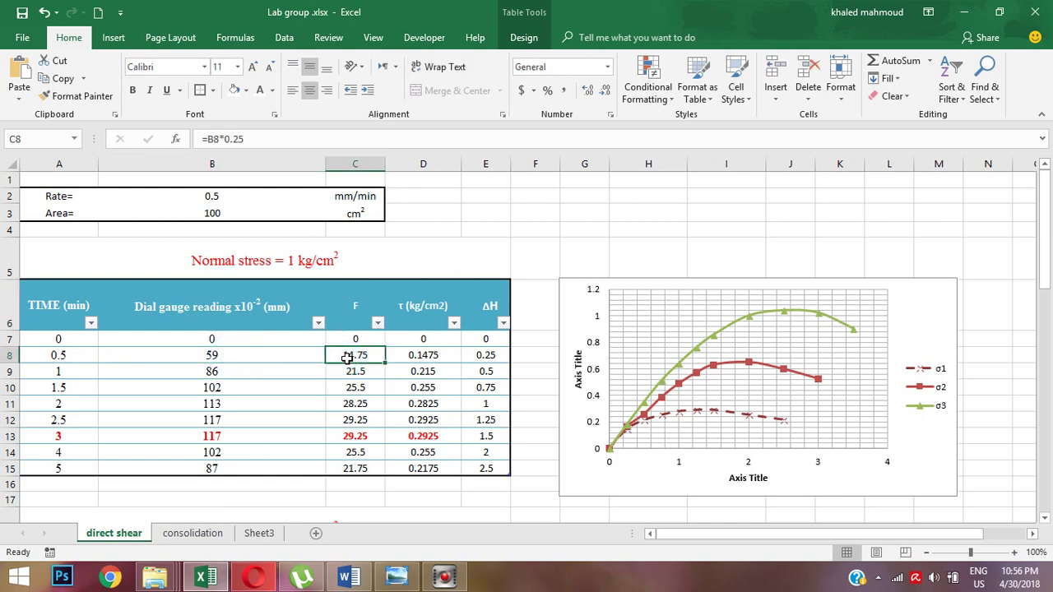
{"action": "left_click", "coordinate": [548, 197]}
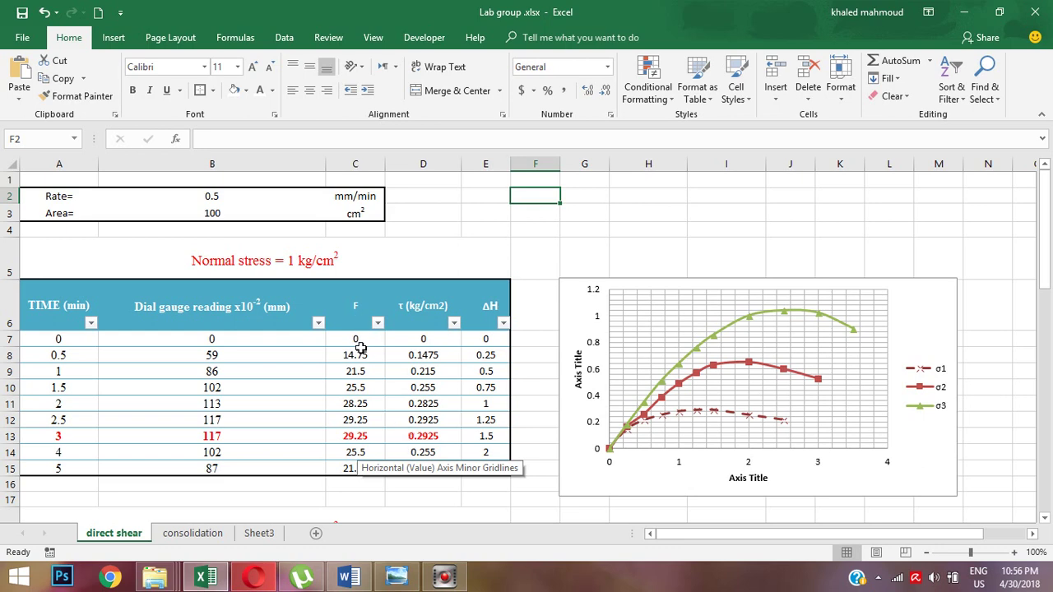
{"action": "left_click", "coordinate": [239, 215]}
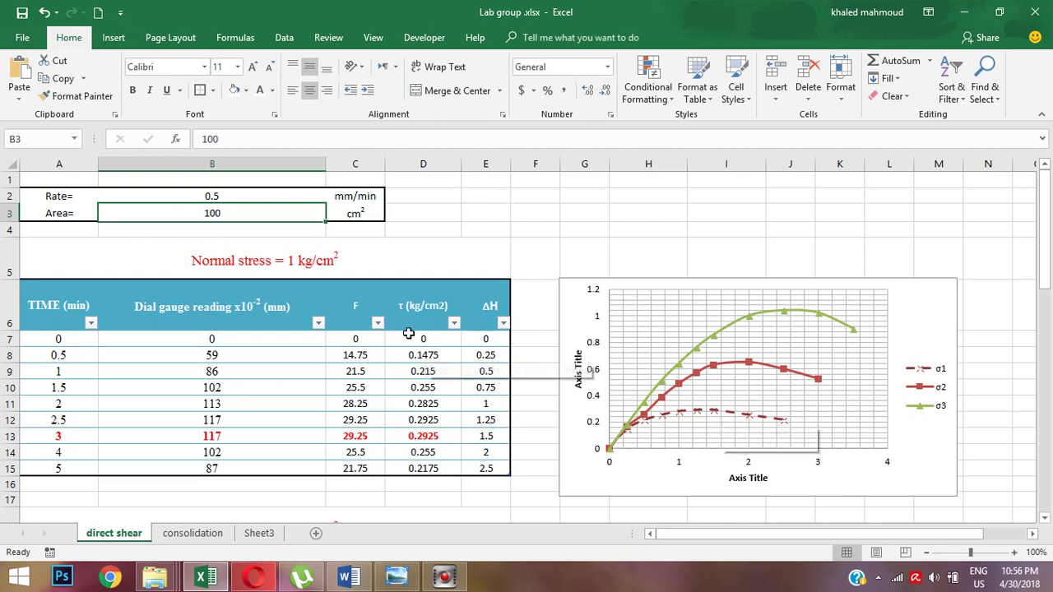
Step: Look over the direct shear tables for normal stresses of 1, 2 and 3 kg/cm², returning to the top of the sheet
{"action": "left_click", "coordinate": [304, 263]}
{"action": "scroll", "coordinate": [305, 264], "scroll_direction": "down", "scroll_amount": 2}
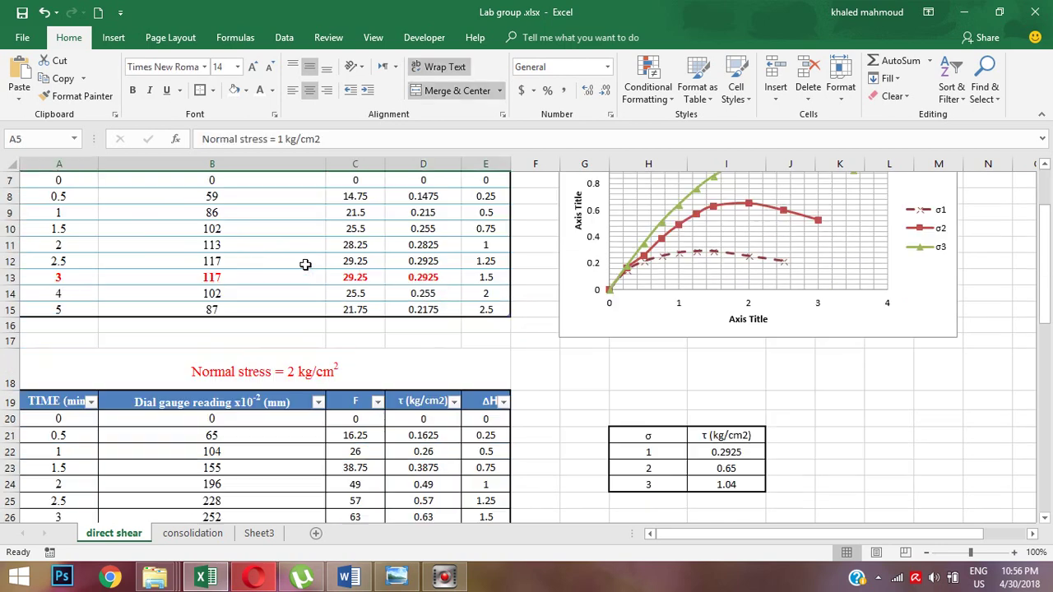
{"action": "scroll", "coordinate": [305, 264], "scroll_direction": "down", "scroll_amount": 2}
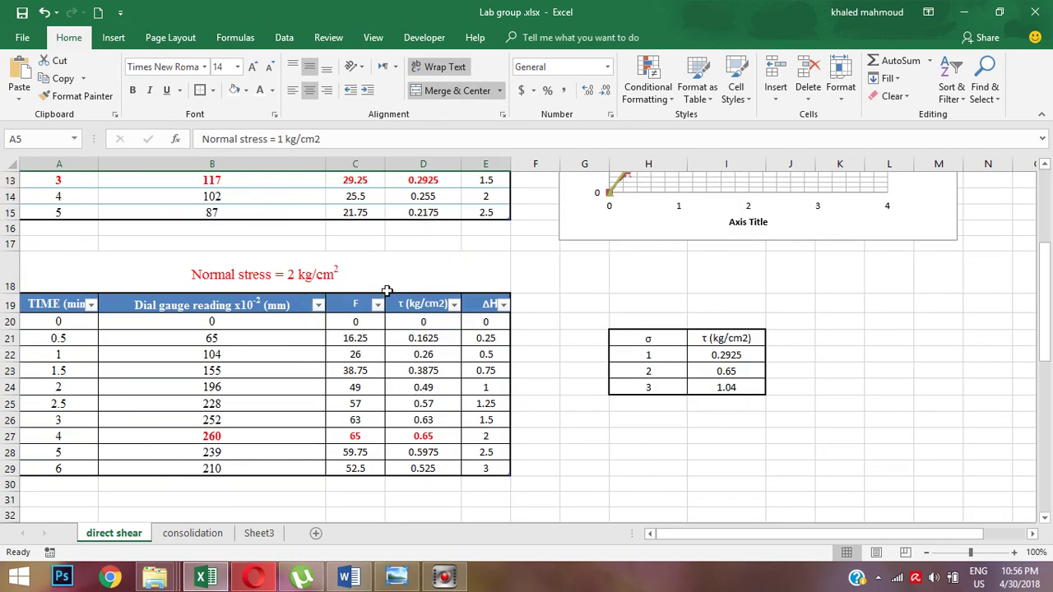
{"action": "scroll", "coordinate": [387, 292], "scroll_direction": "down", "scroll_amount": 4}
{"action": "scroll", "coordinate": [373, 338], "scroll_direction": "down", "scroll_amount": 2}
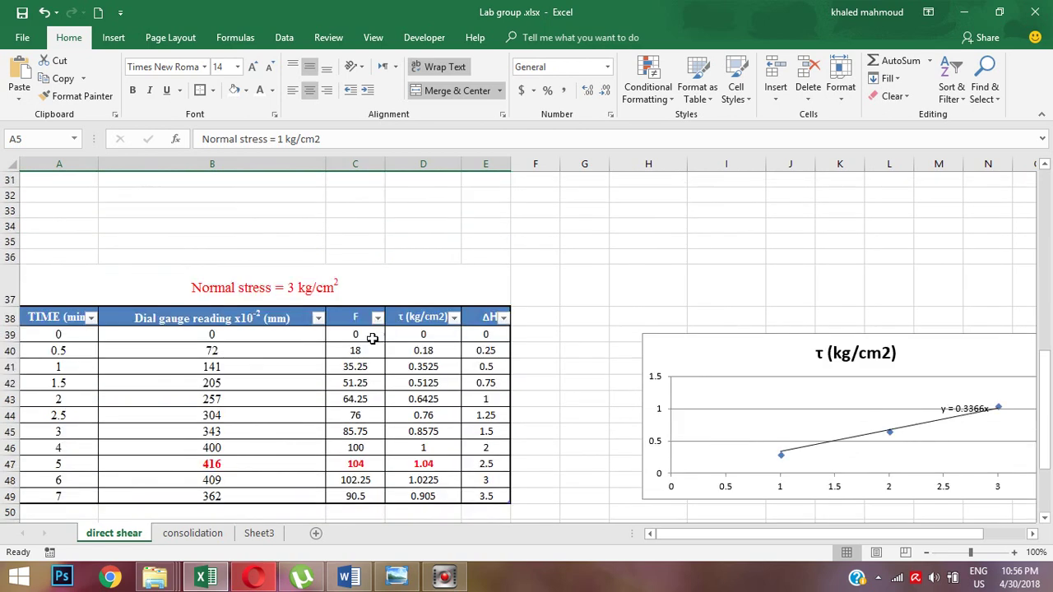
{"action": "scroll", "coordinate": [373, 338], "scroll_direction": "up", "scroll_amount": 10}
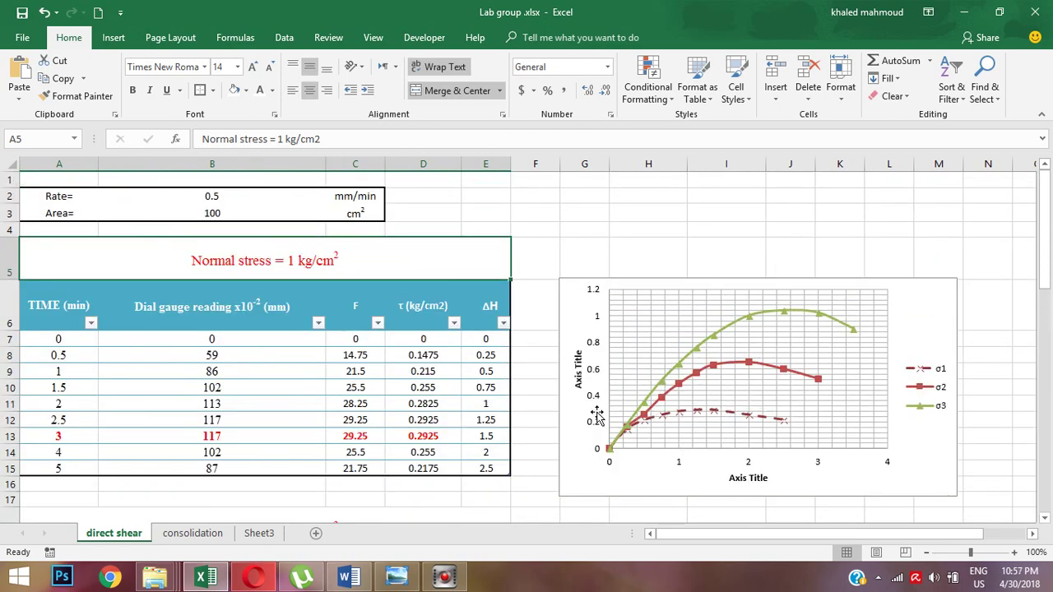
Step: Inspect the formula of the red peak shear stress in the 1 kg/cm² table together with the table's normal stress heading
{"action": "left_click", "coordinate": [436, 437]}
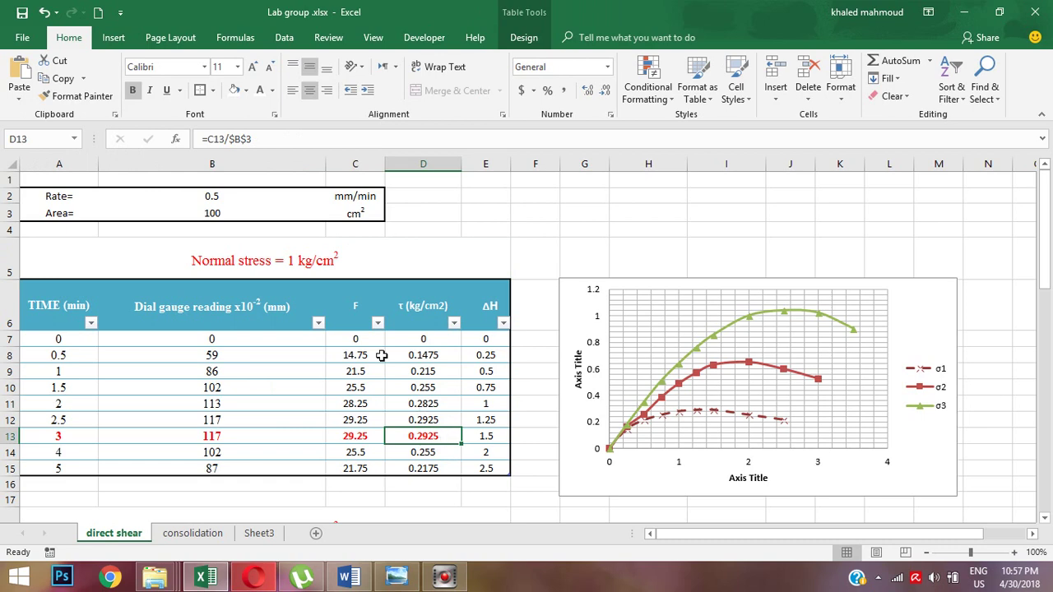
{"action": "left_click", "coordinate": [270, 263]}
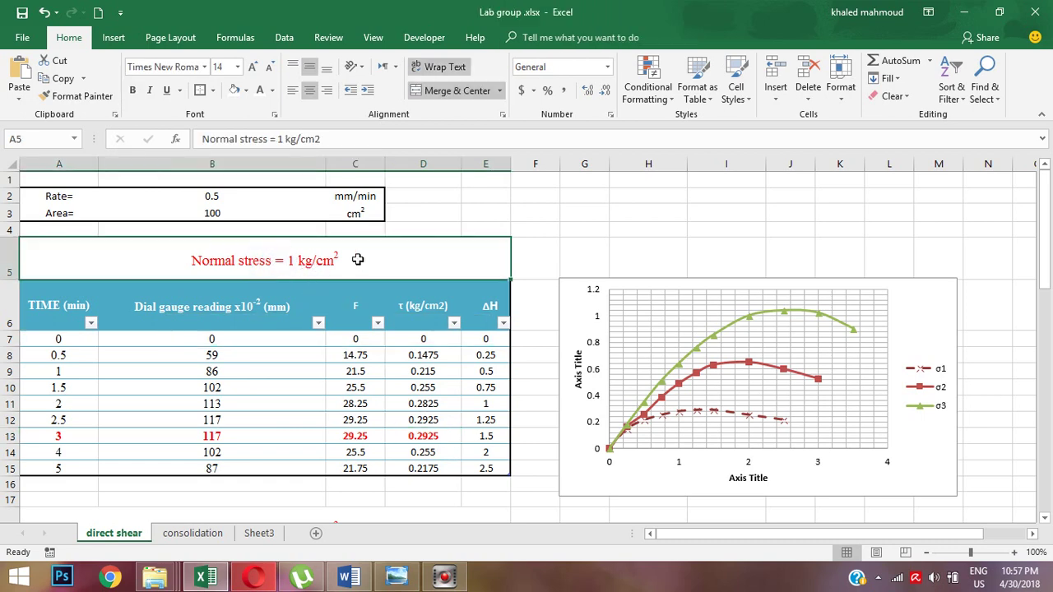
{"action": "left_click", "coordinate": [440, 440]}
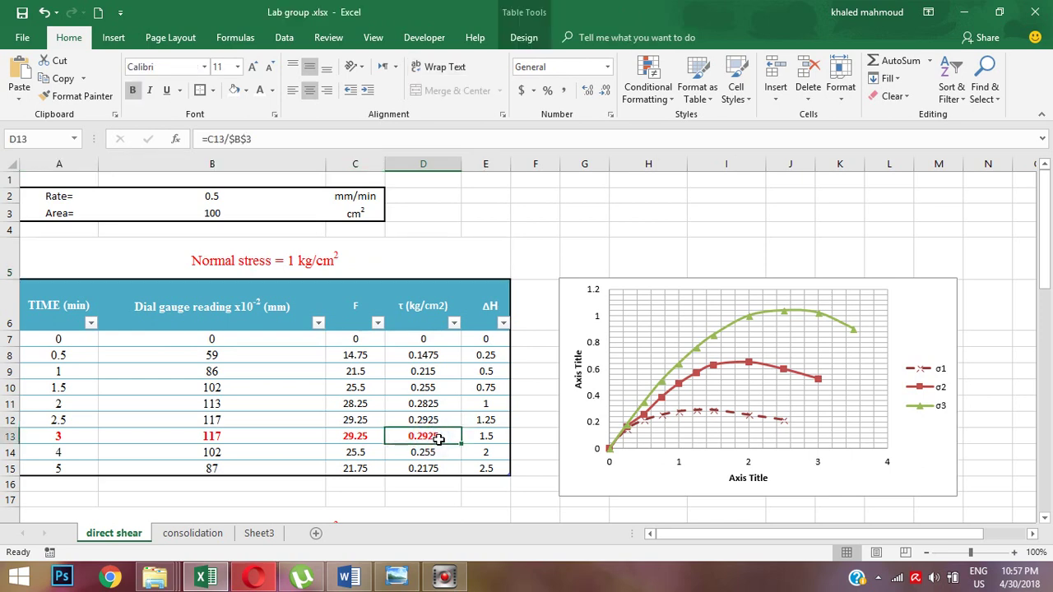
Step: Inspect the σ–τ summary table's maximum shear stress formulas for normal stresses 1 and 2 kg/cm²
{"action": "scroll", "coordinate": [438, 440], "scroll_direction": "down", "scroll_amount": 4}
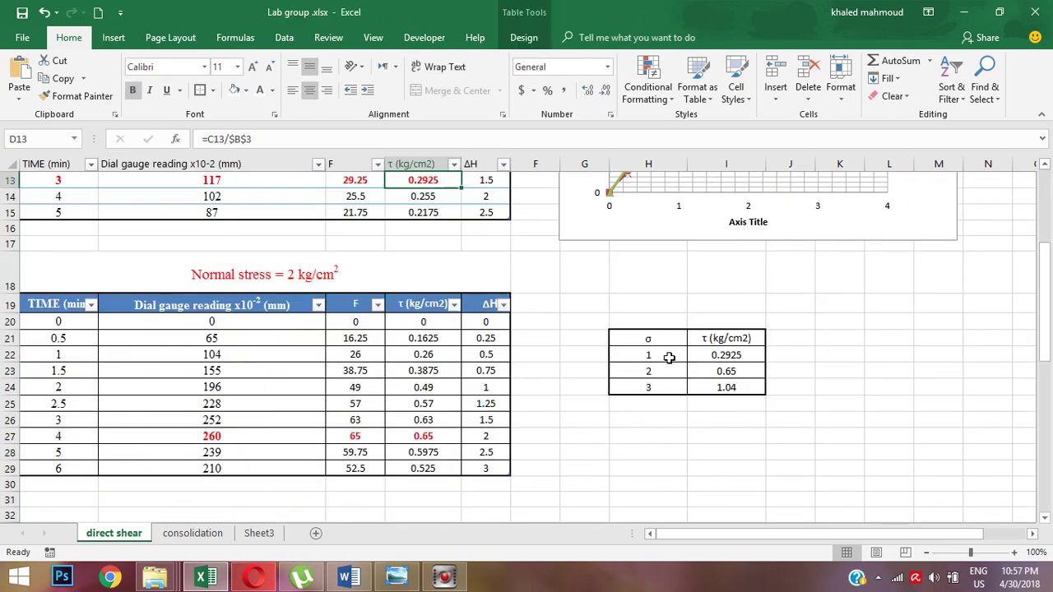
{"action": "left_click", "coordinate": [661, 356]}
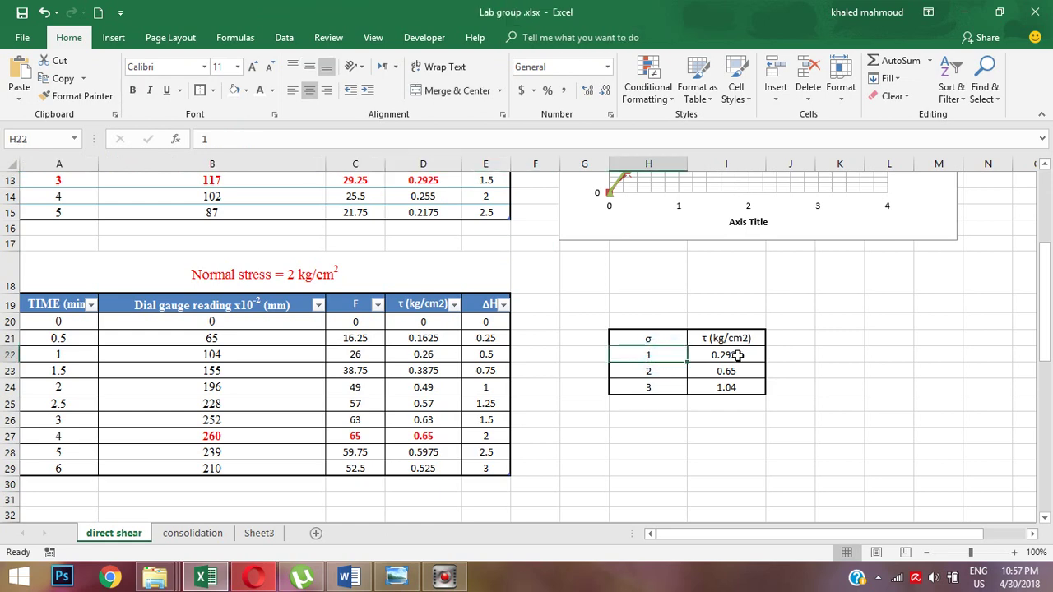
{"action": "left_click", "coordinate": [737, 356]}
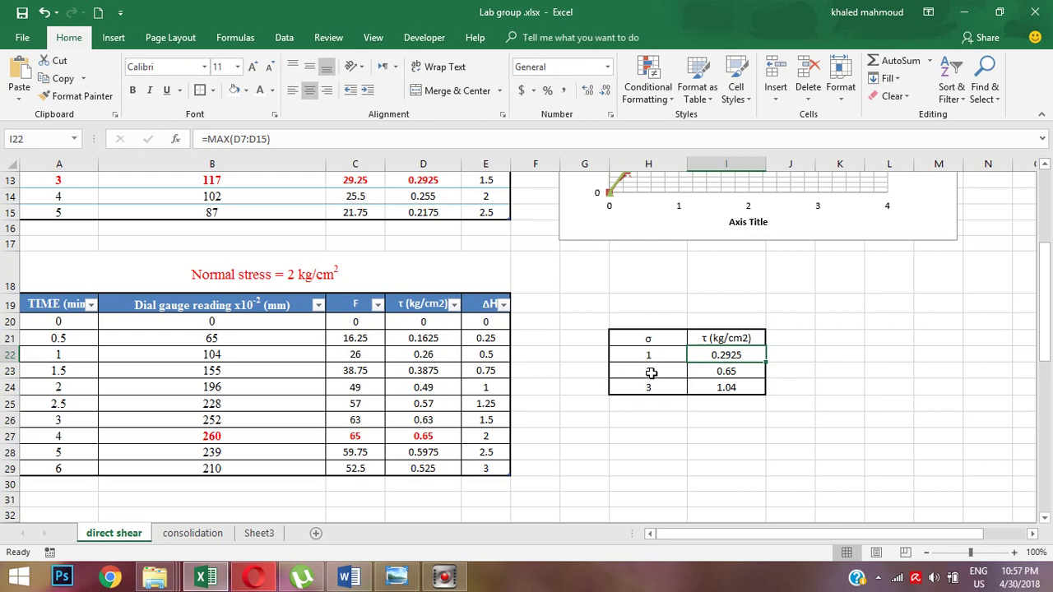
{"action": "left_click", "coordinate": [651, 373]}
{"action": "left_click", "coordinate": [722, 373]}
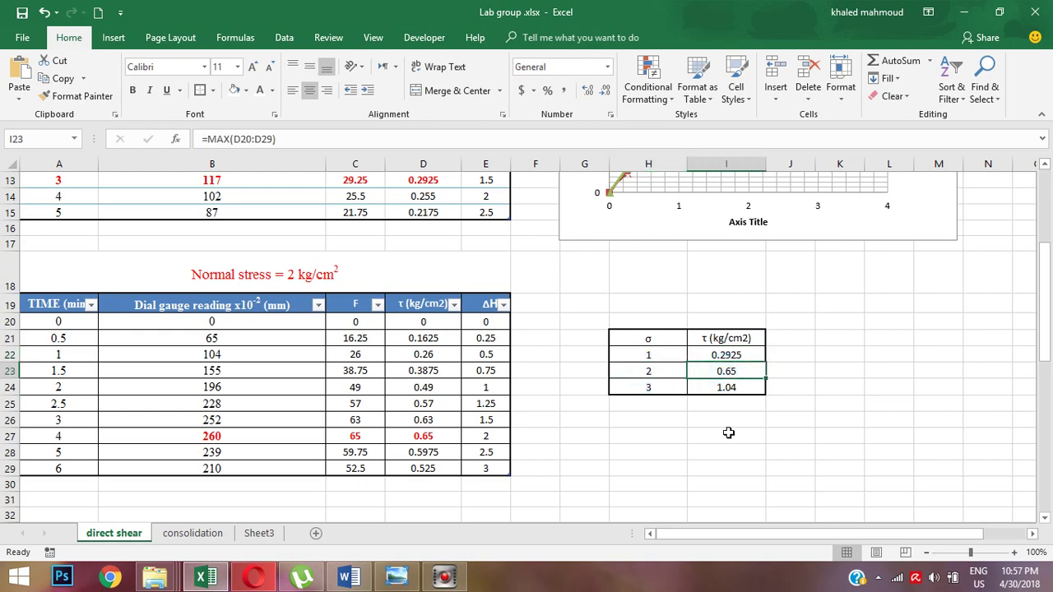
{"action": "scroll", "coordinate": [319, 265], "scroll_direction": "down", "scroll_amount": 6}
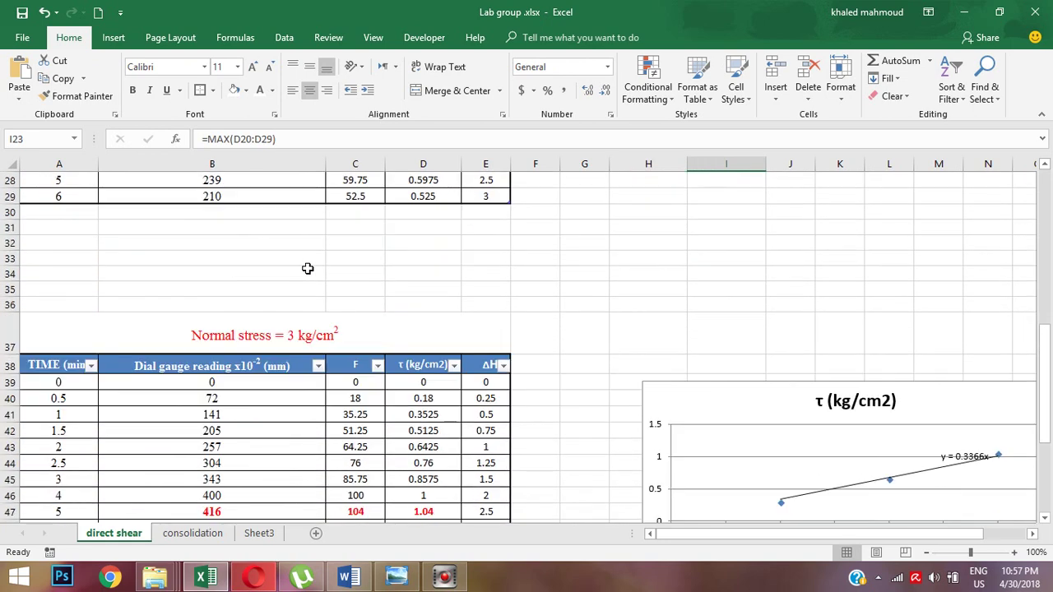
Step: Inspect the 3 kg/cm² table's normal stress heading and the summary table's maximum shear stress formula for normal stress 3
{"action": "left_click", "coordinate": [290, 291]}
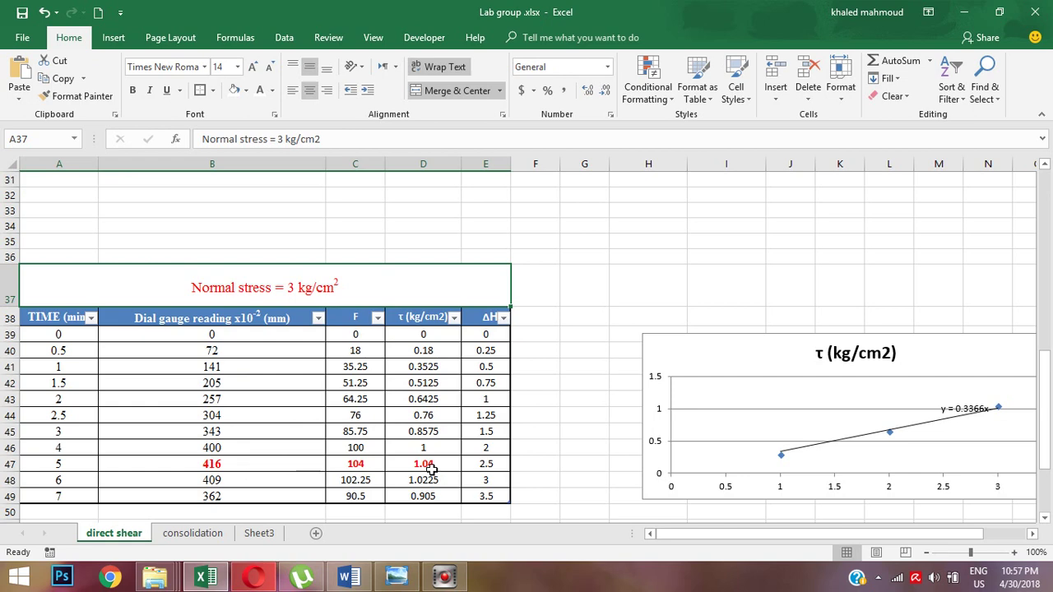
{"action": "scroll", "coordinate": [632, 389], "scroll_direction": "up", "scroll_amount": 5}
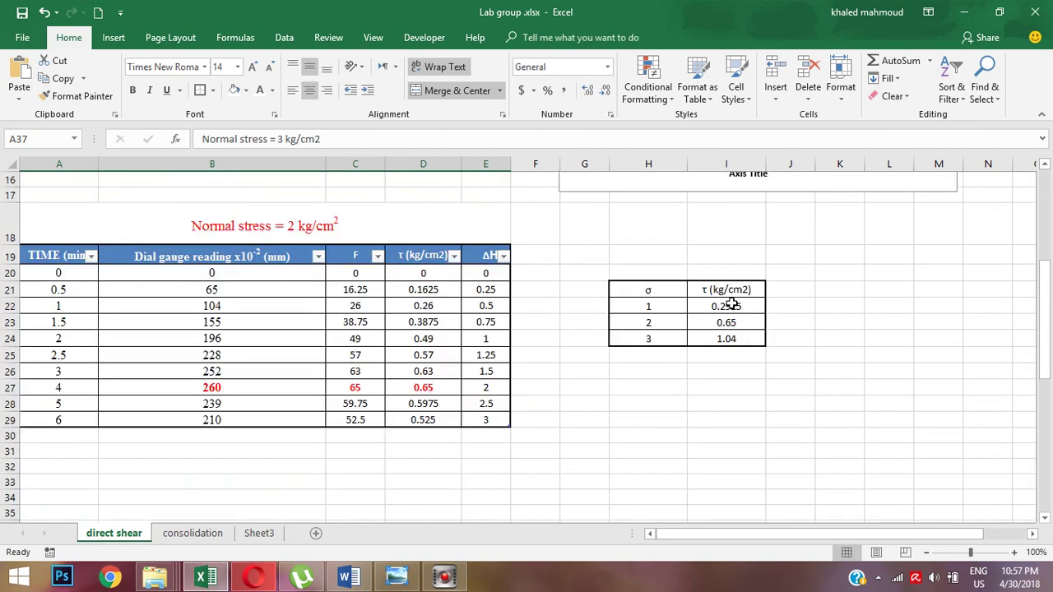
{"action": "left_click", "coordinate": [727, 340]}
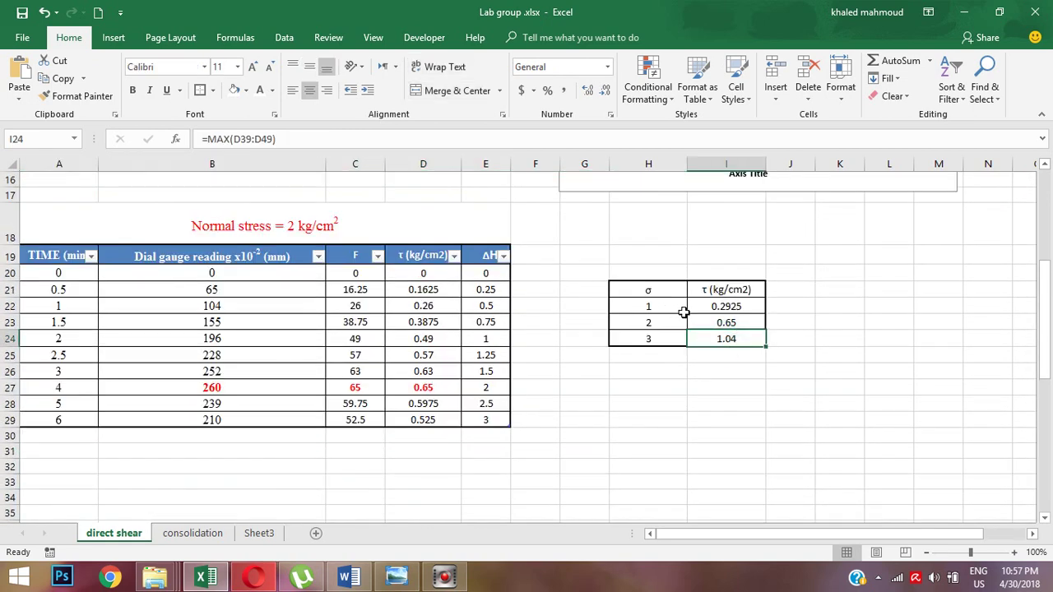
Step: Move the τ (kg/cm2) chart closer to the 3 kg/cm² table and check its source data in the σ–τ summary table
{"action": "scroll", "coordinate": [747, 303], "scroll_direction": "down", "scroll_amount": 5}
{"action": "left_click_drag", "start_coordinate": [747, 346], "coordinate": [649, 294]}
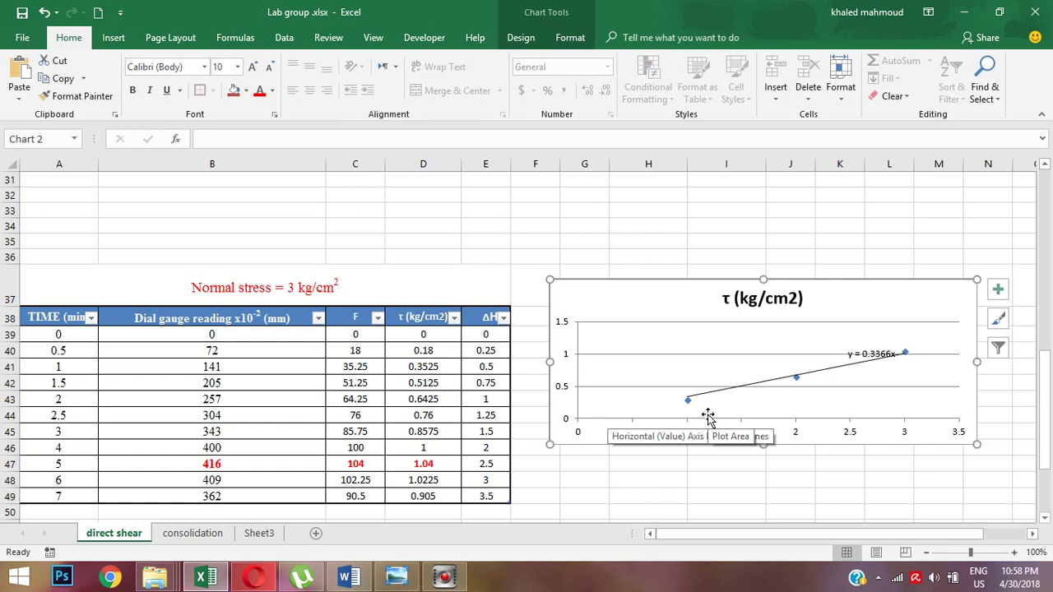
{"action": "scroll", "coordinate": [684, 298], "scroll_direction": "up", "scroll_amount": 4}
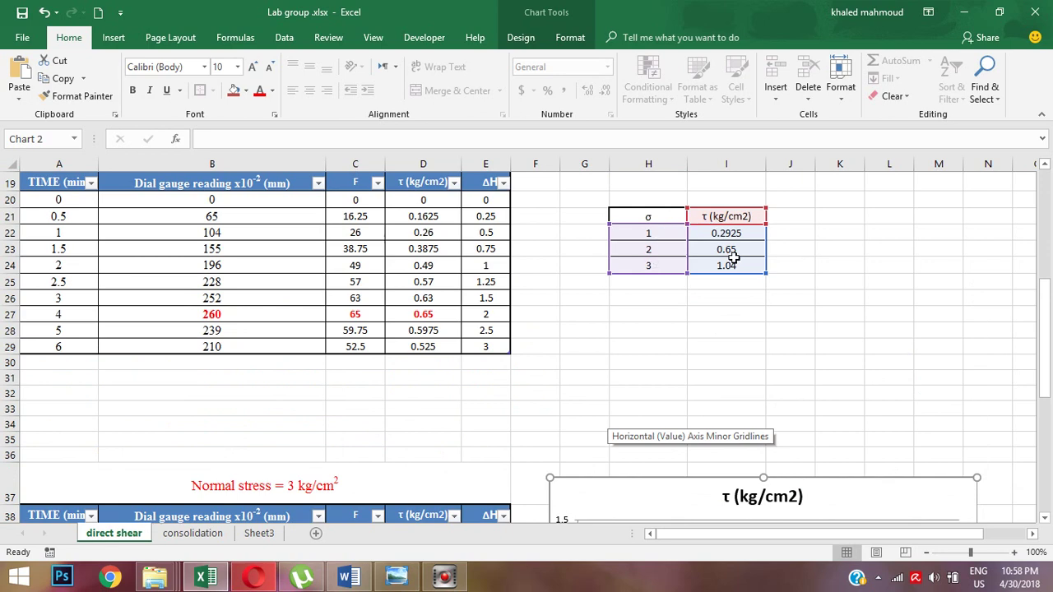
Step: Inspect the σ heading and the three normal stress values in the orange failure table below the 3 kg/cm² table
{"action": "scroll", "coordinate": [613, 230], "scroll_direction": "down", "scroll_amount": 10}
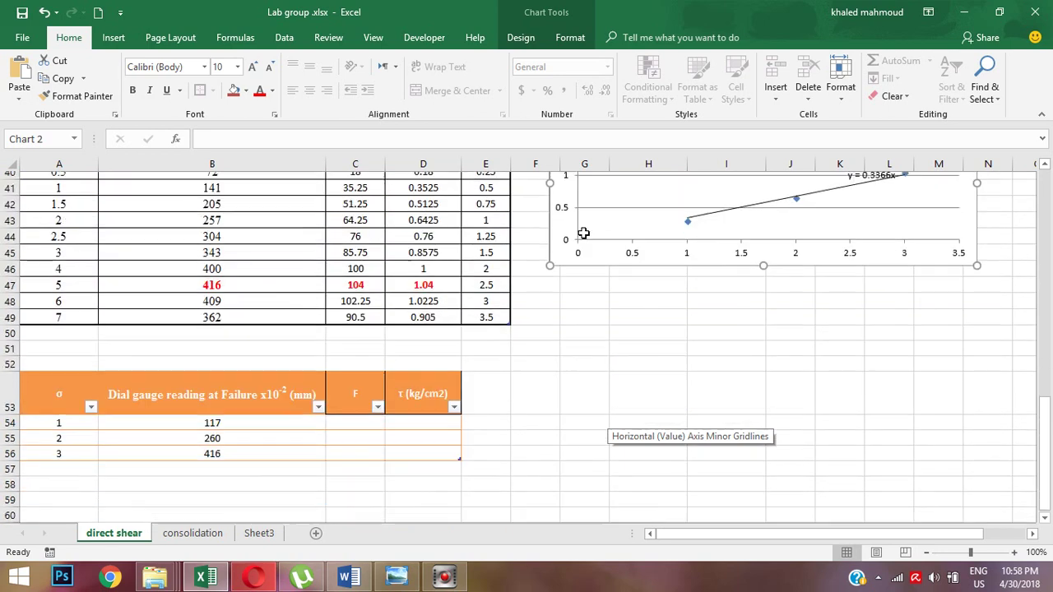
{"action": "left_click", "coordinate": [58, 261]}
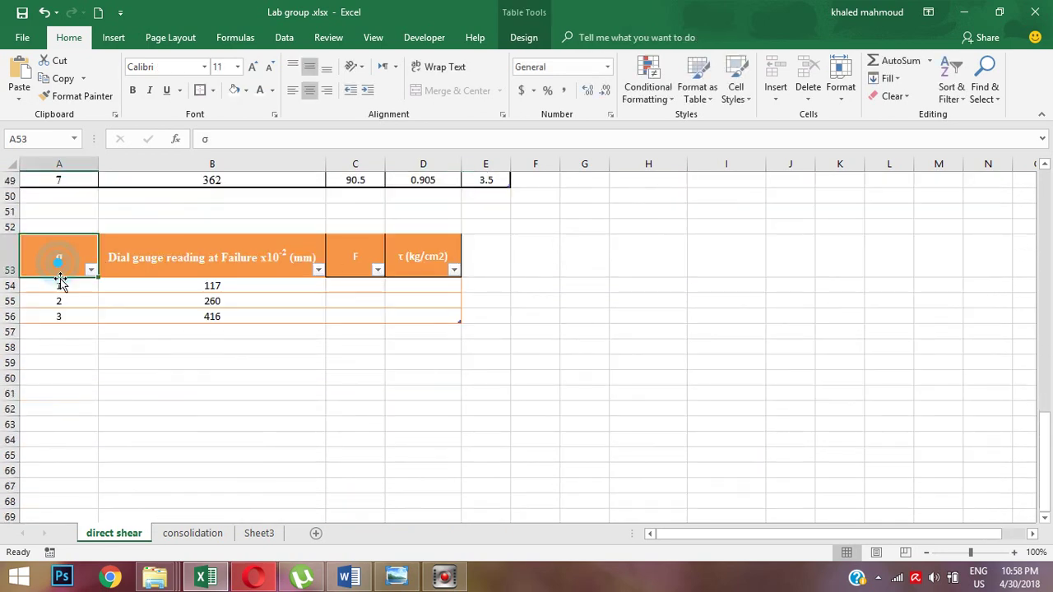
{"action": "left_click", "coordinate": [63, 287]}
{"action": "left_click", "coordinate": [65, 301]}
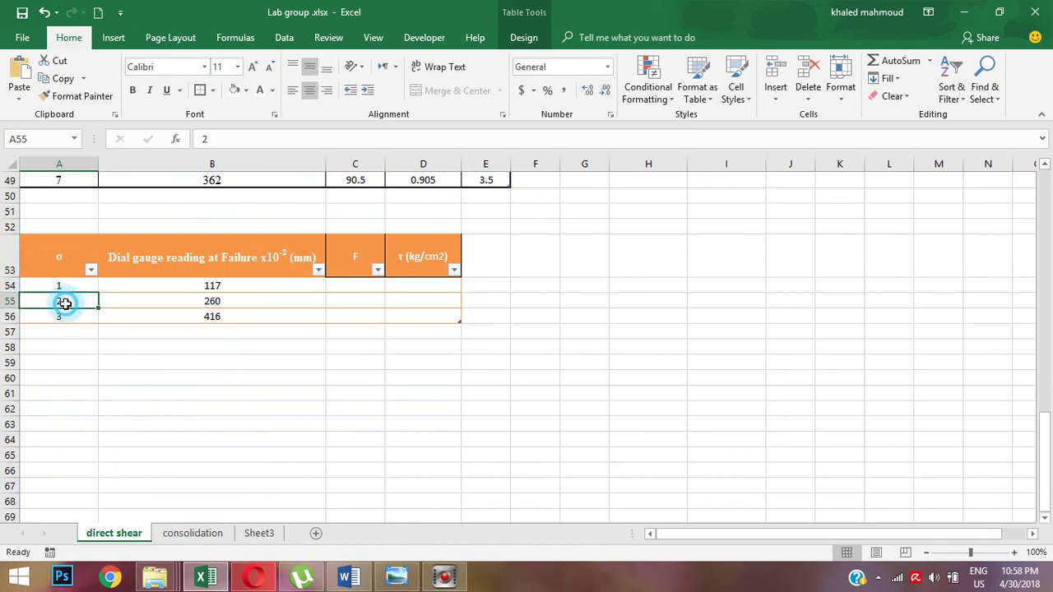
{"action": "left_click", "coordinate": [64, 317]}
Step: Trace the red failure dial gauge readings in the three normal stress tables and inspect the σ = 1 reading's cell reference in the failure table
{"action": "scroll", "coordinate": [231, 290], "scroll_direction": "up", "scroll_amount": 15}
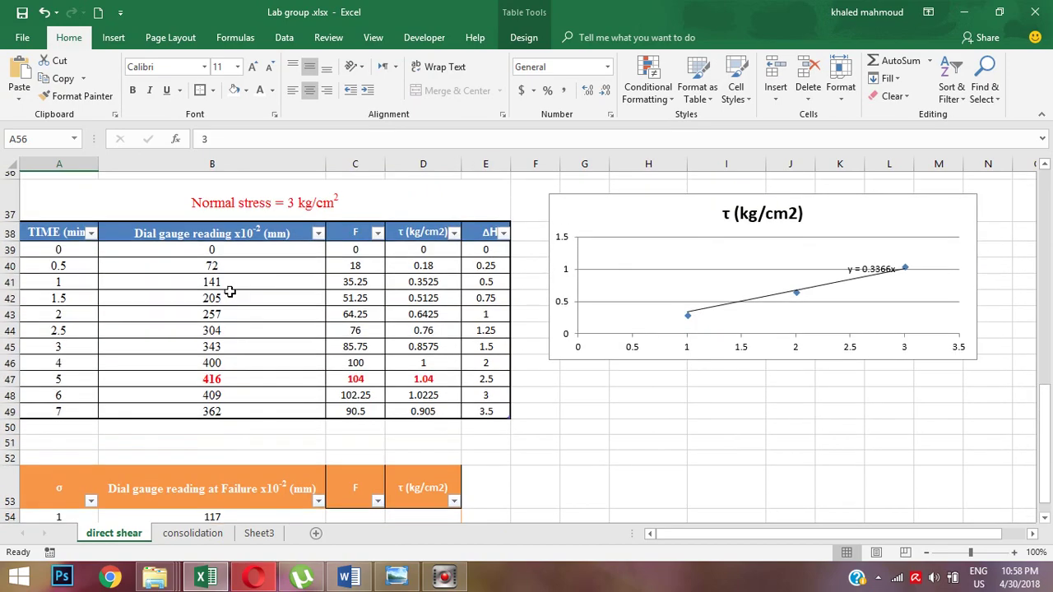
{"action": "scroll", "coordinate": [233, 274], "scroll_direction": "down", "scroll_amount": 2}
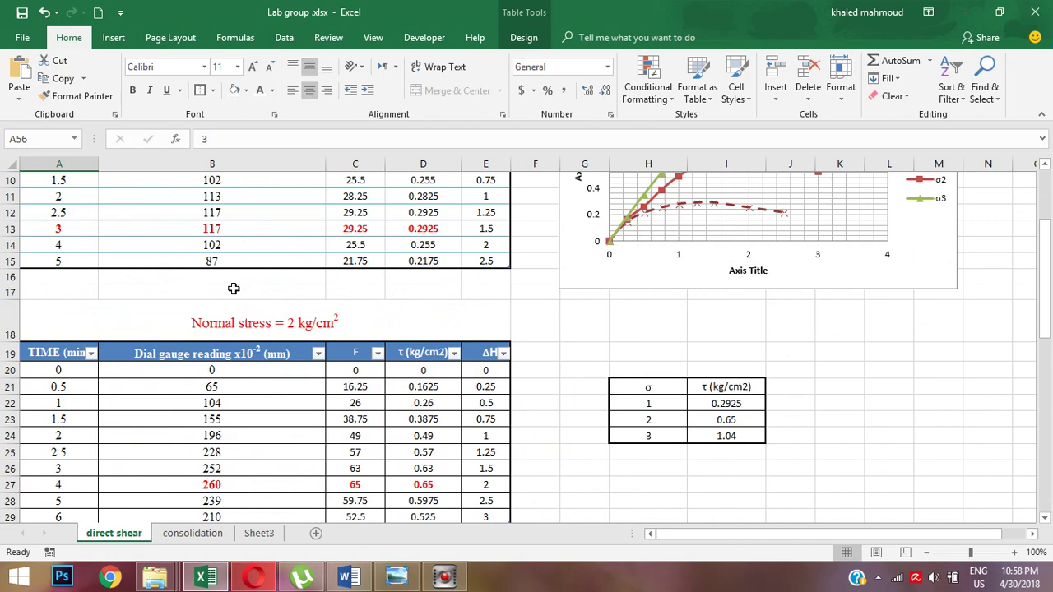
{"action": "left_click", "coordinate": [235, 230]}
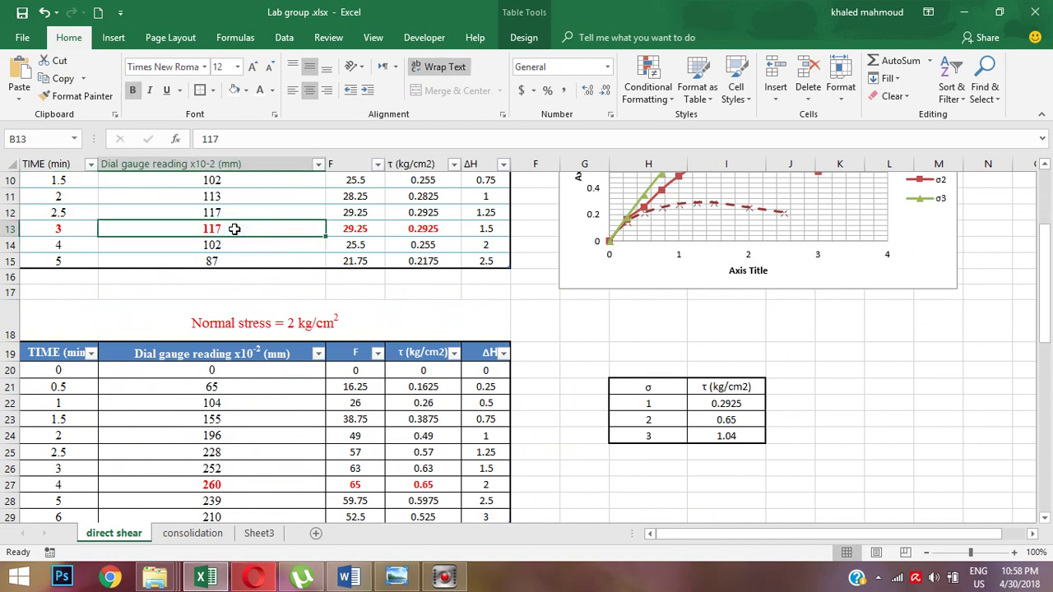
{"action": "scroll", "coordinate": [234, 229], "scroll_direction": "down", "scroll_amount": 1}
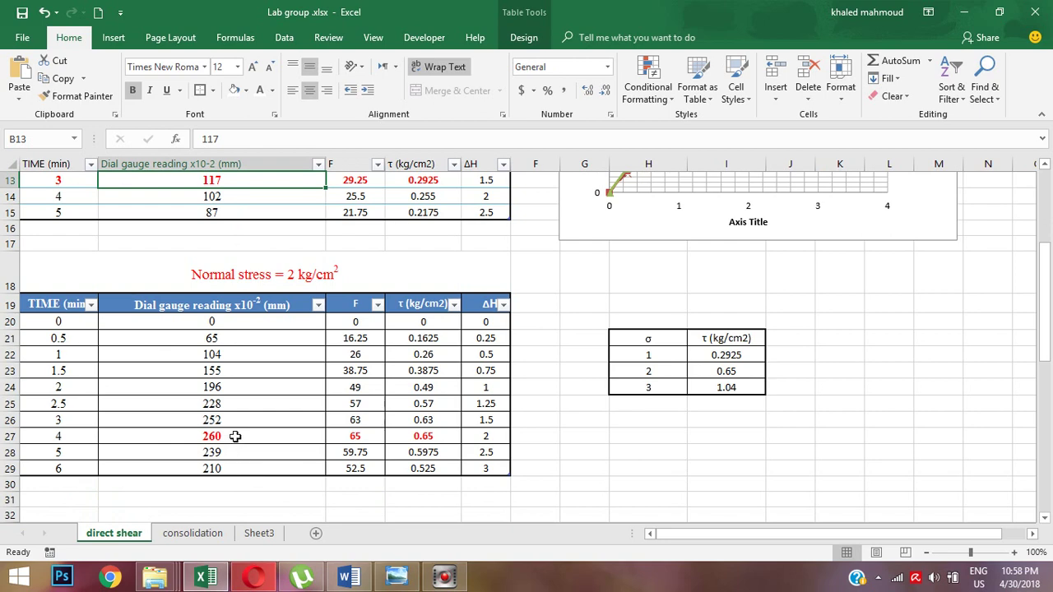
{"action": "left_click", "coordinate": [235, 437]}
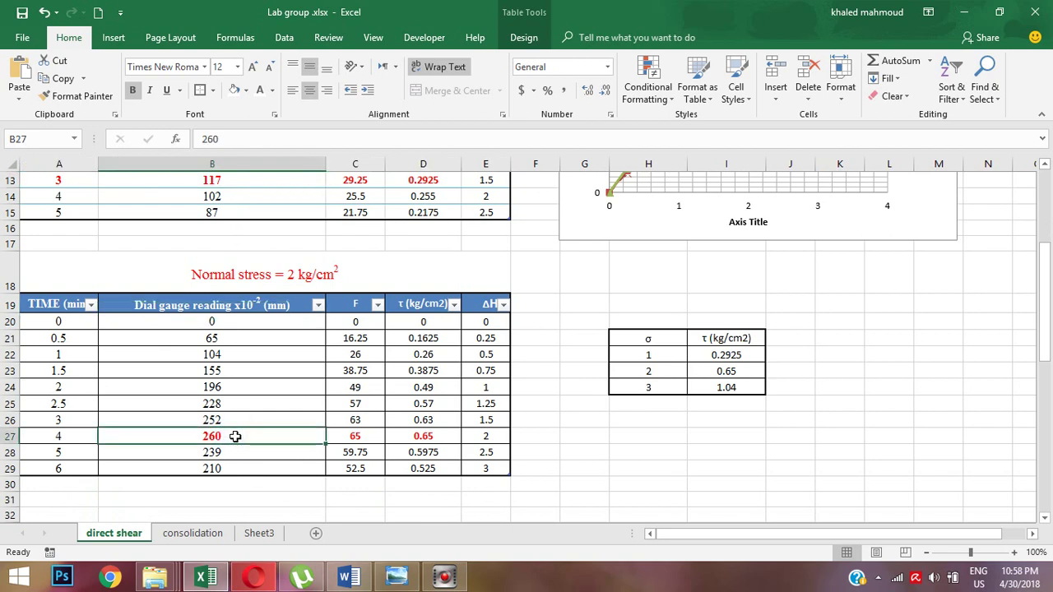
{"action": "scroll", "coordinate": [235, 436], "scroll_direction": "down", "scroll_amount": 8}
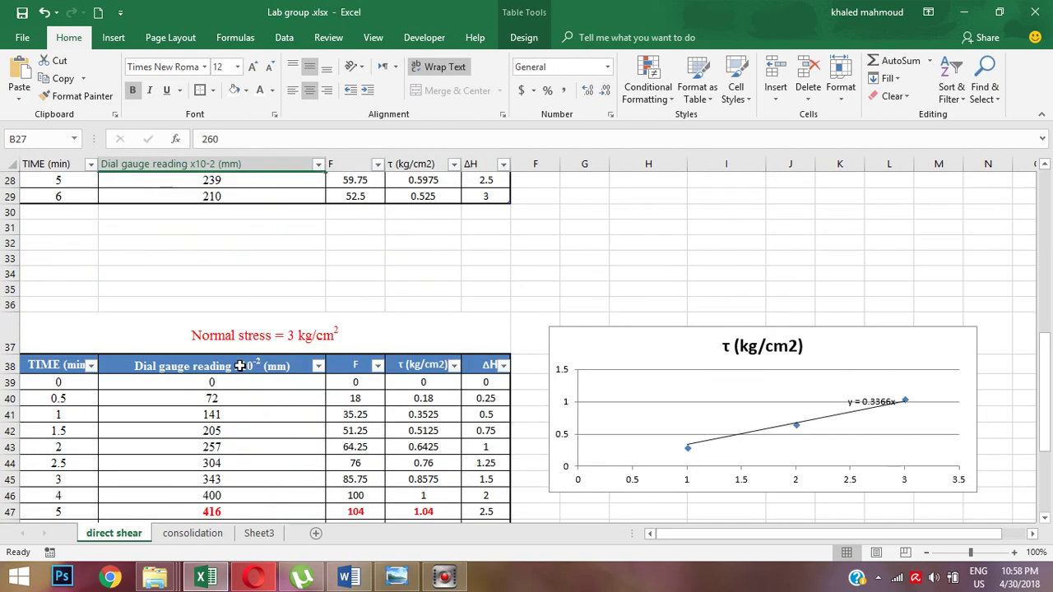
{"action": "left_click", "coordinate": [215, 371]}
{"action": "scroll", "coordinate": [206, 378], "scroll_direction": "down", "scroll_amount": 2}
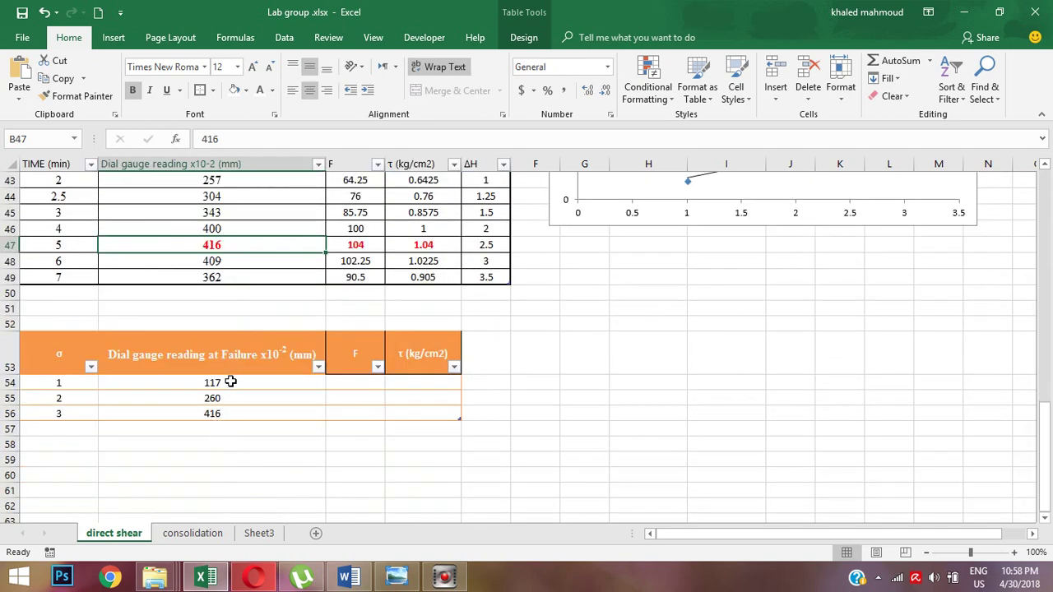
{"action": "left_click", "coordinate": [228, 383]}
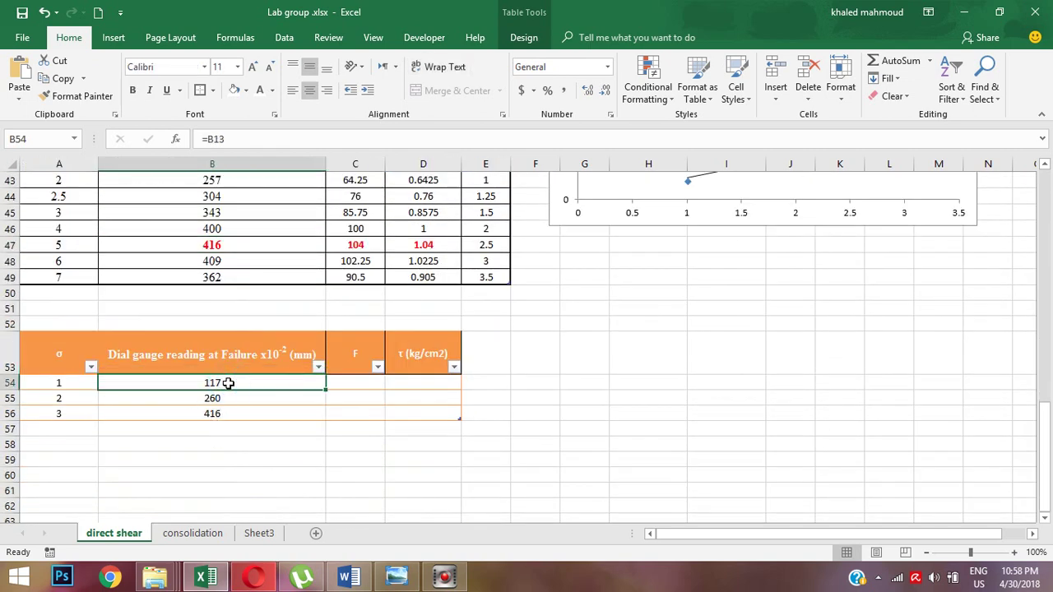
Step: Consult the load measuring ring calibration chart in Windows Photo Viewer for converting gauge reading to load in kgf, and return to the workbook
{"action": "left_click", "coordinate": [348, 384]}
{"action": "left_click", "coordinate": [398, 577]}
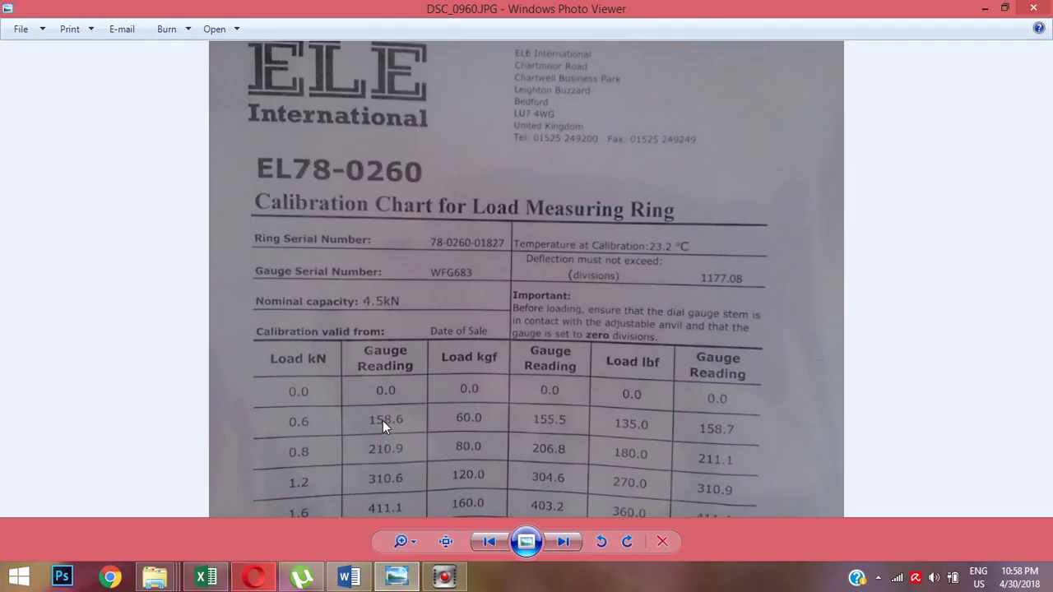
{"action": "left_click", "coordinate": [397, 577]}
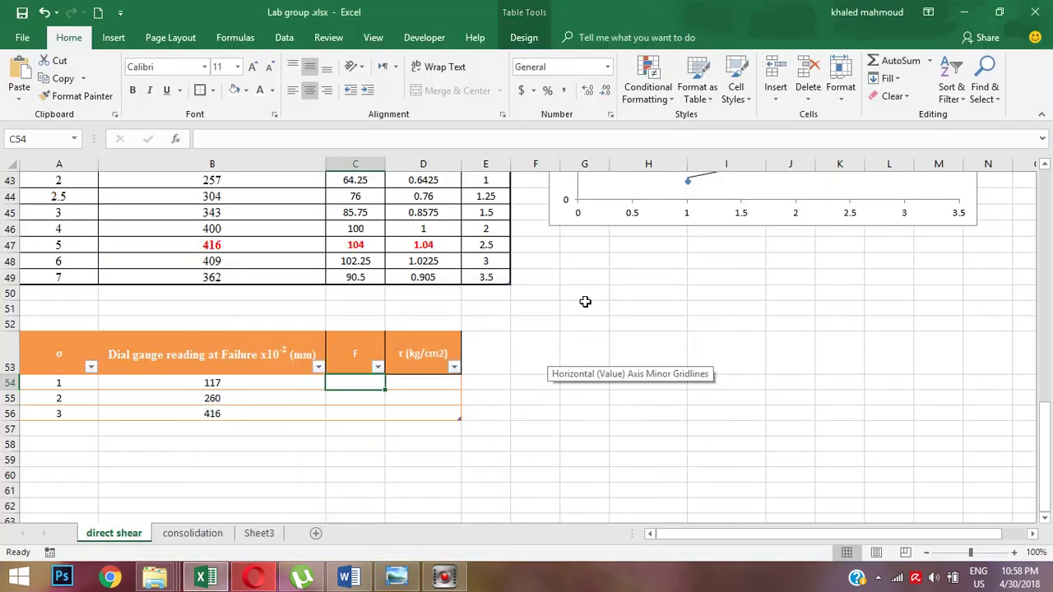
Step: Set out the calibration proportion beside the failure table: 158.6 in G51, 60 in H51 and 117 in G52
{"action": "left_click", "coordinate": [585, 306]}
{"action": "type", "text": "158.6"}
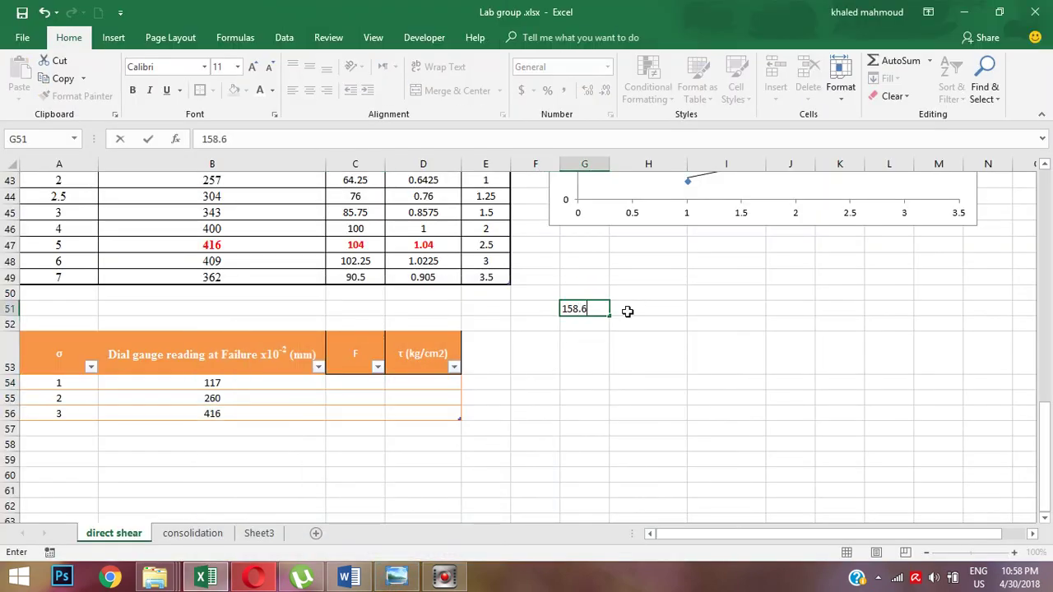
{"action": "left_click", "coordinate": [627, 311]}
{"action": "type", "text": "60"}
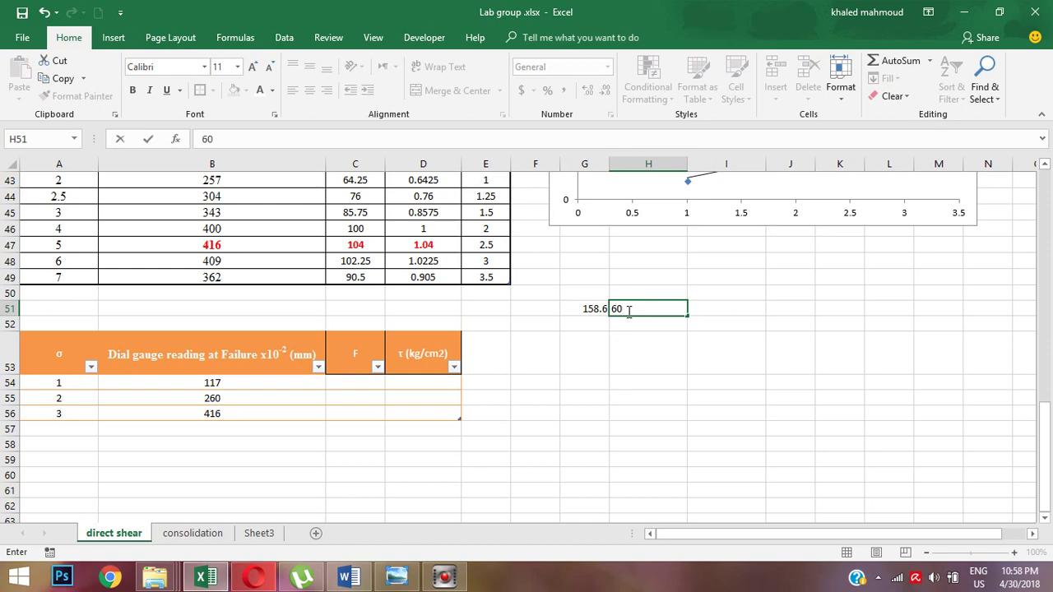
{"action": "key", "text": "Return"}
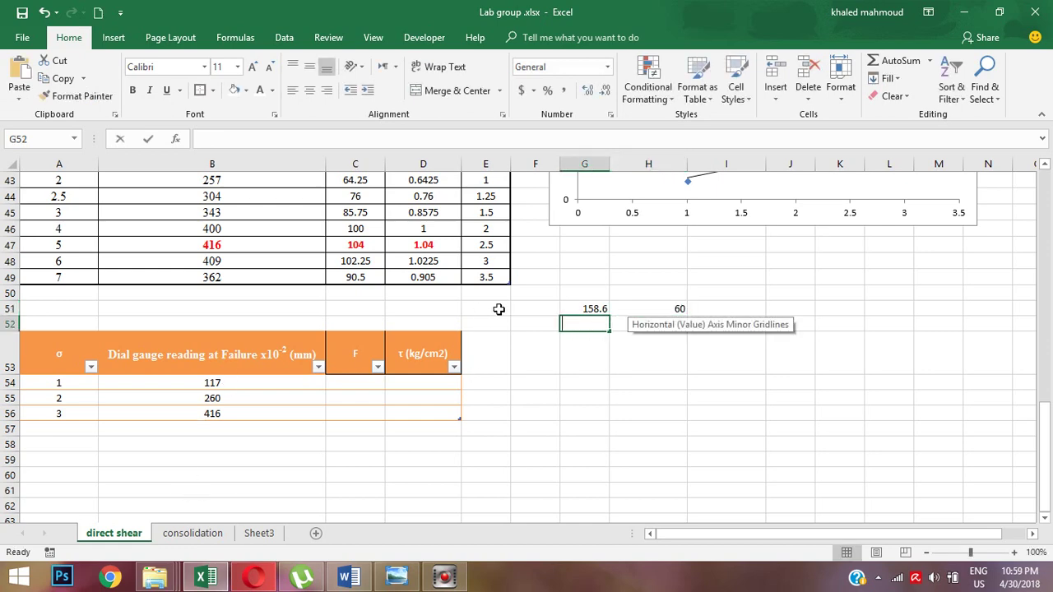
{"action": "type", "text": "117"}
{"action": "key", "text": "Tab"}
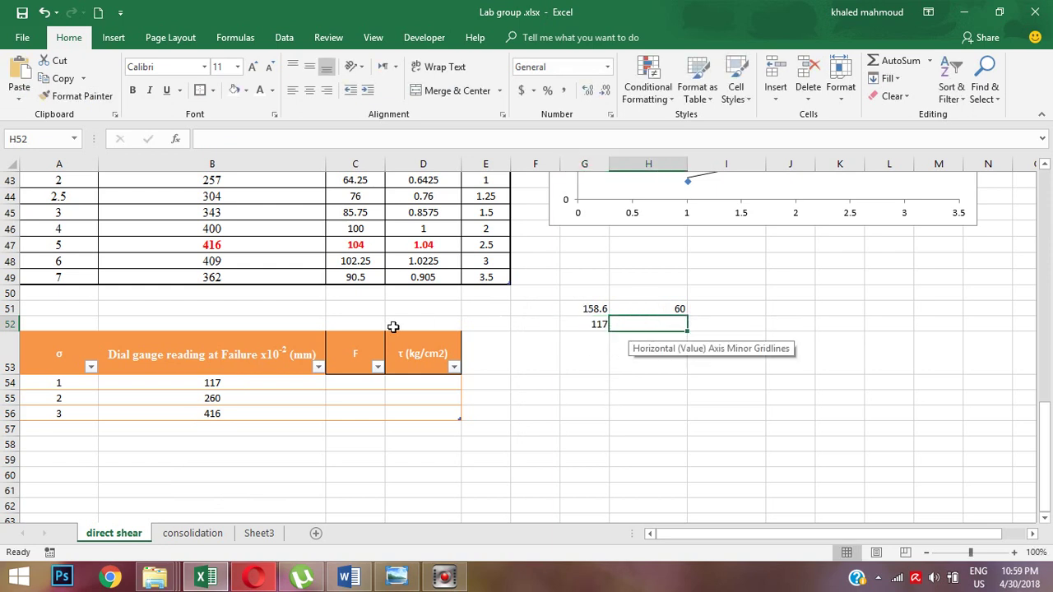
{"action": "left_click", "coordinate": [354, 382]}
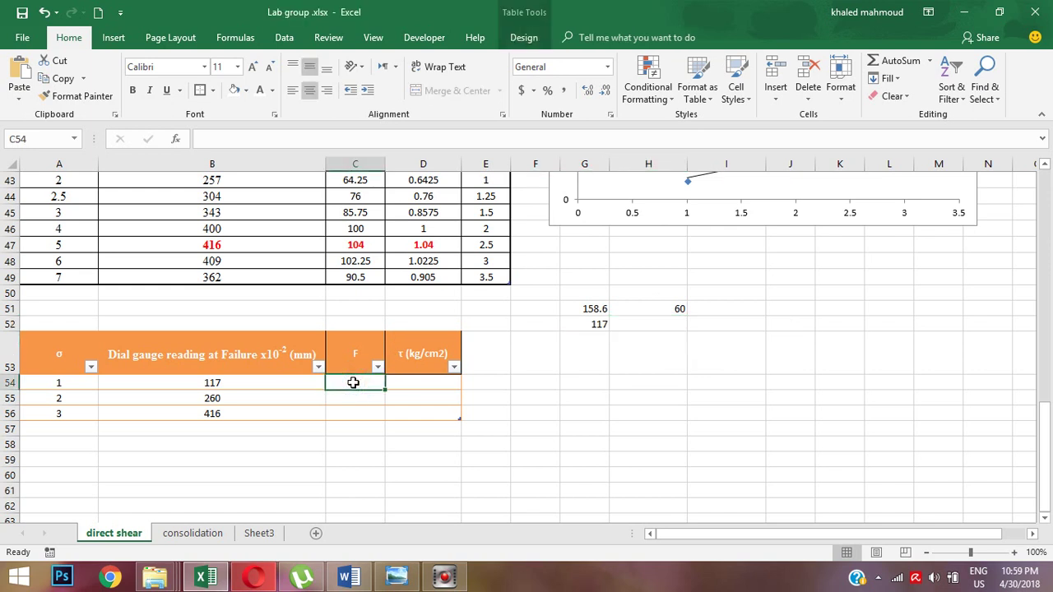
{"action": "type", "text": "="}
{"action": "key", "text": "Left"}
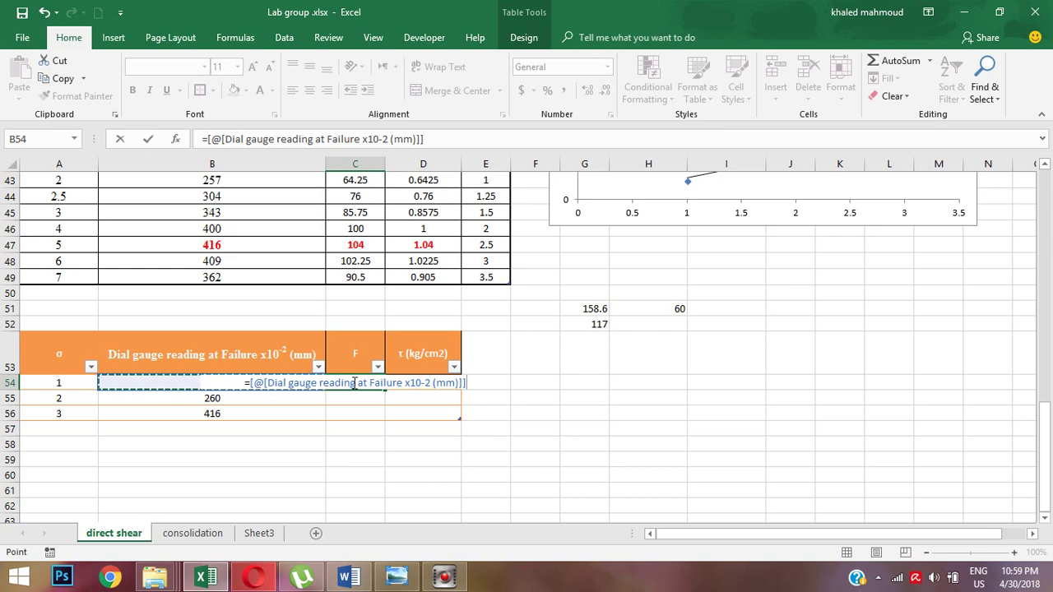
{"action": "key", "text": "Escape"}
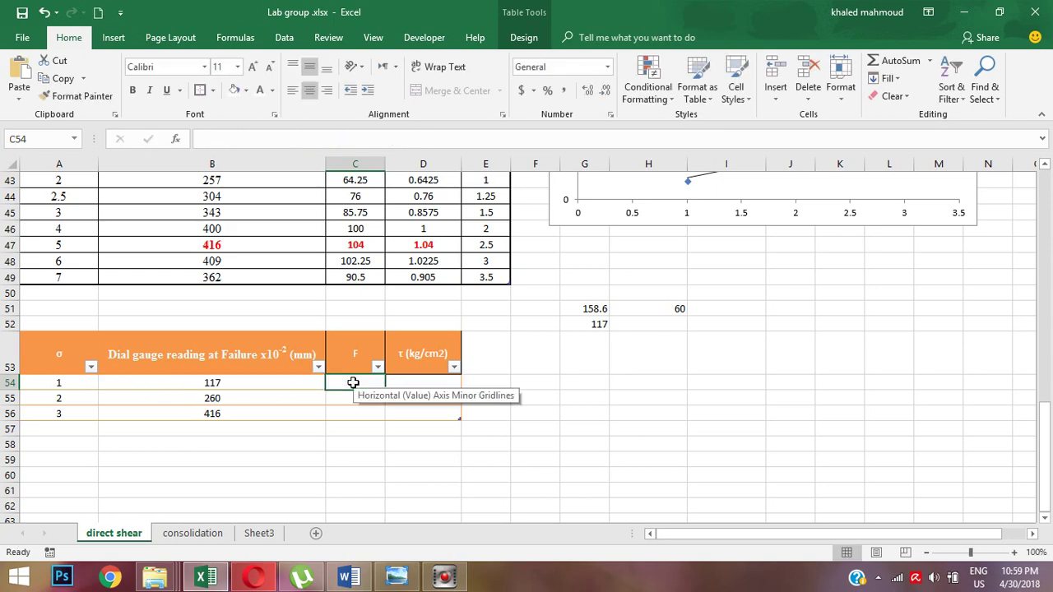
{"action": "key", "text": "Left"}
Step: Fill the failure table's F column with the dial gauge reading at failure multiplied by 60/158.6
{"action": "left_click", "coordinate": [353, 383]}
{"action": "type", "text": "="}
{"action": "key", "text": "Left"}
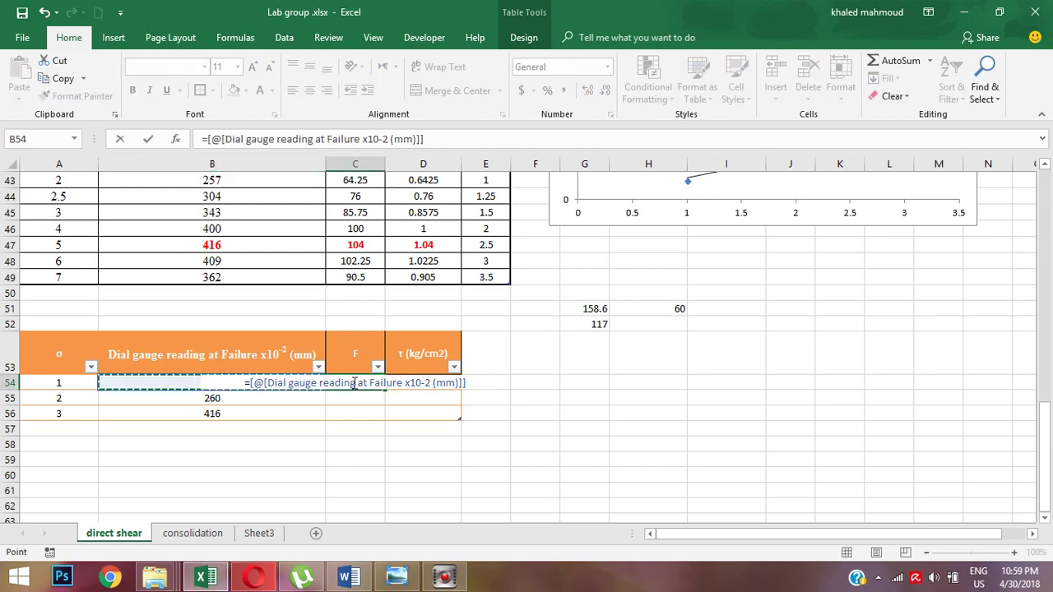
{"action": "type", "text": "*60"}
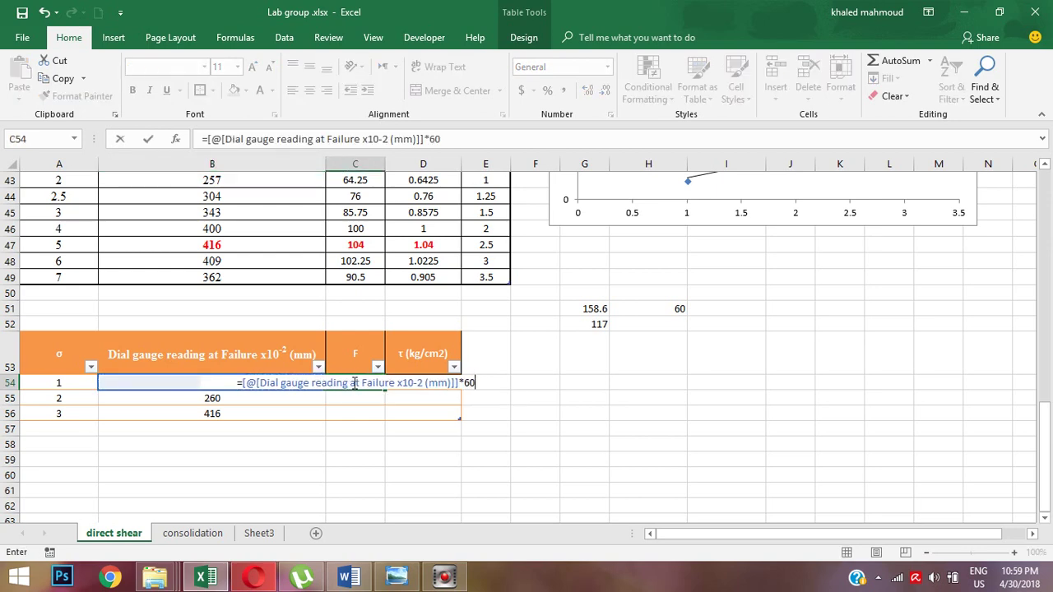
{"action": "type", "text": "/158.6"}
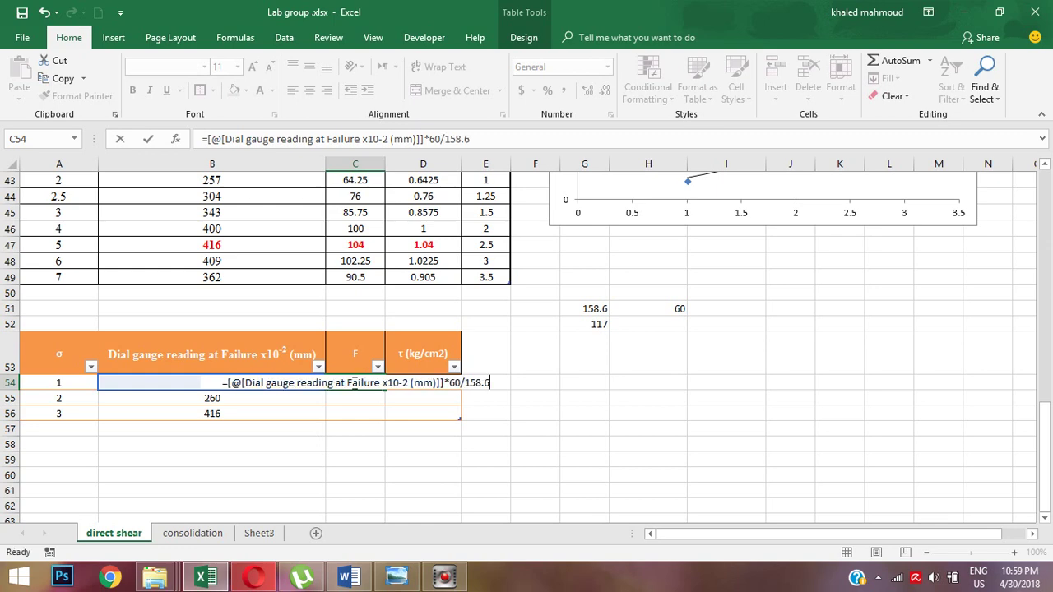
{"action": "key", "text": "Return"}
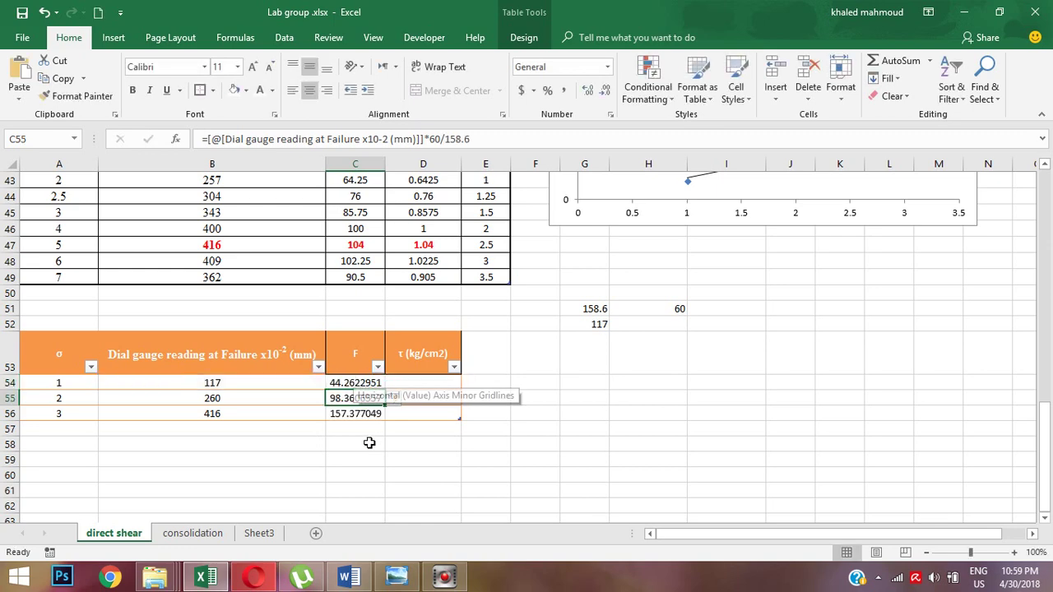
Step: Inspect the F formula for σ = 1 and the failure reading references for σ = 2 and 3
{"action": "left_click", "coordinate": [350, 382]}
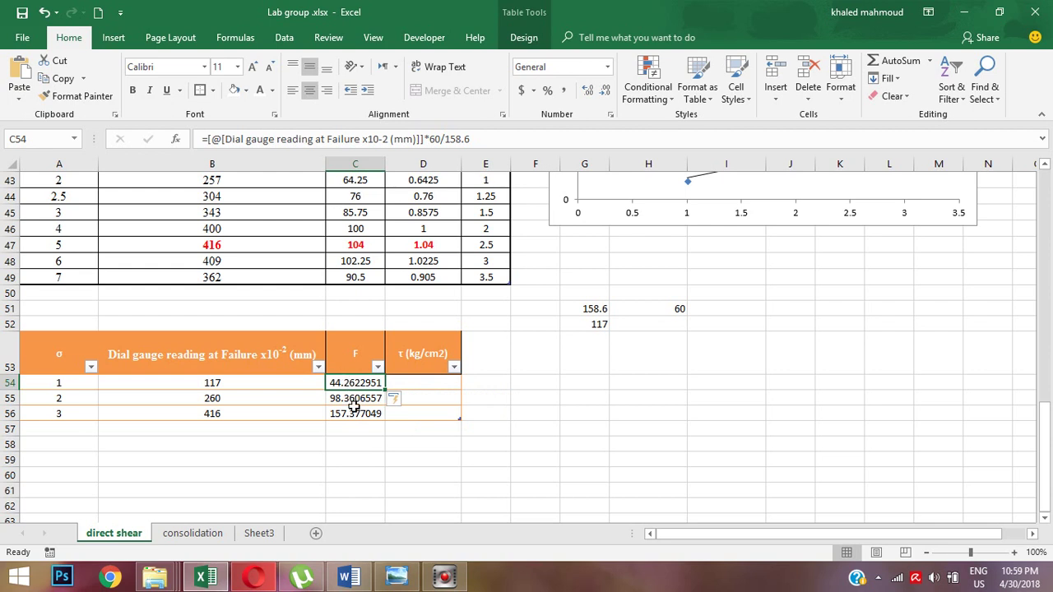
{"action": "left_click", "coordinate": [271, 397]}
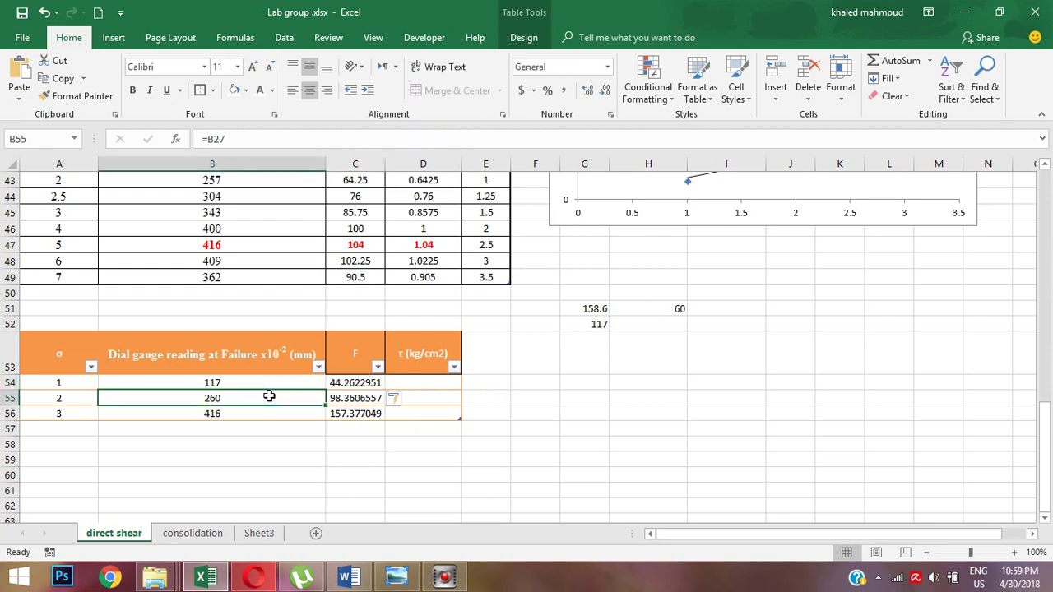
{"action": "left_click", "coordinate": [263, 414]}
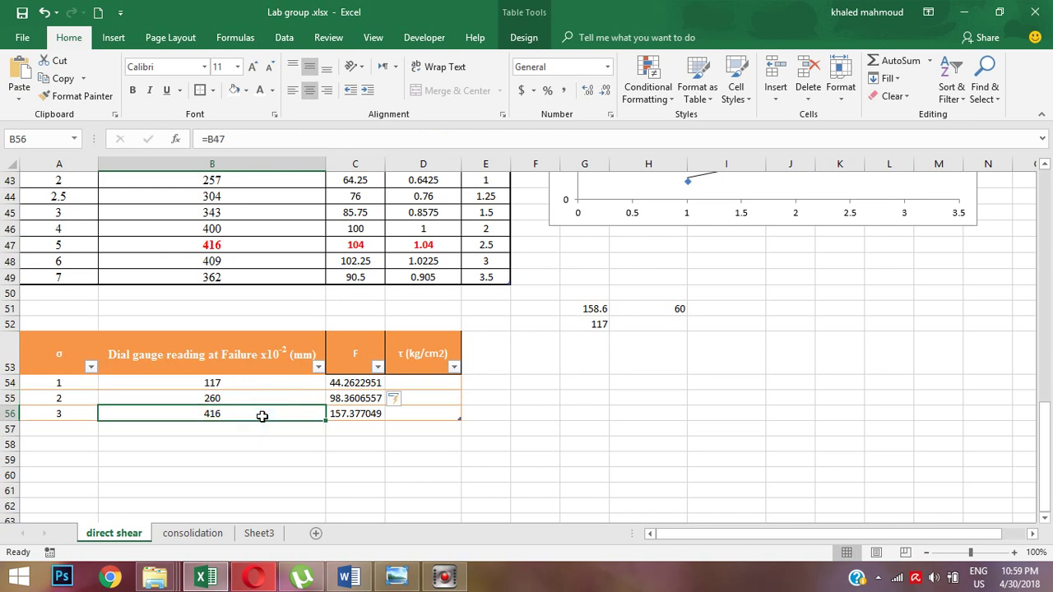
Step: Fill the failure table's τ (kg/cm2) column with the formula =[@F]/100
{"action": "left_click", "coordinate": [422, 384]}
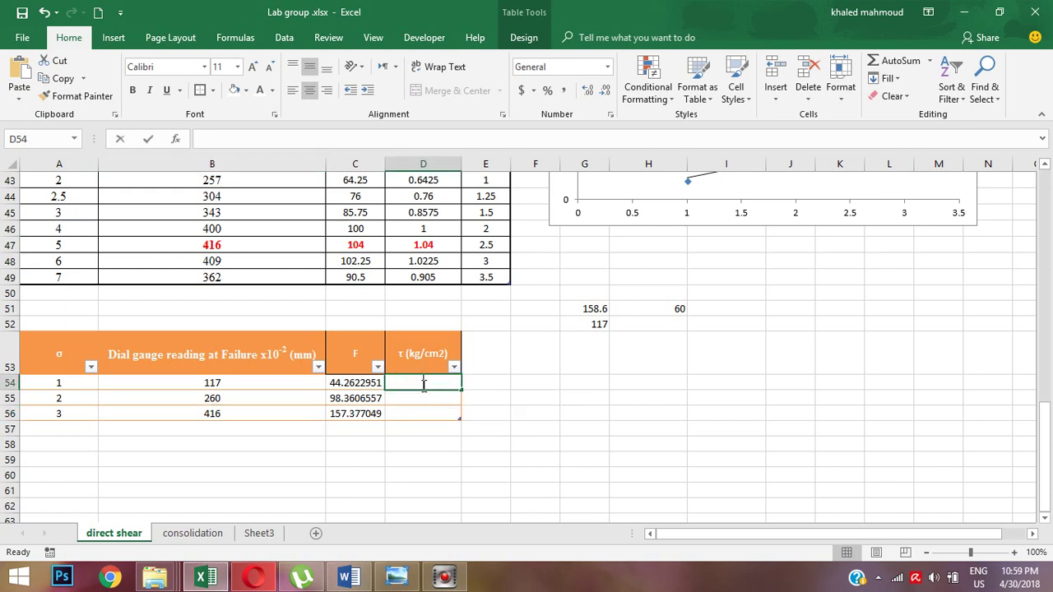
{"action": "type", "text": "="}
{"action": "key", "text": "Left"}
{"action": "type", "text": "/"}
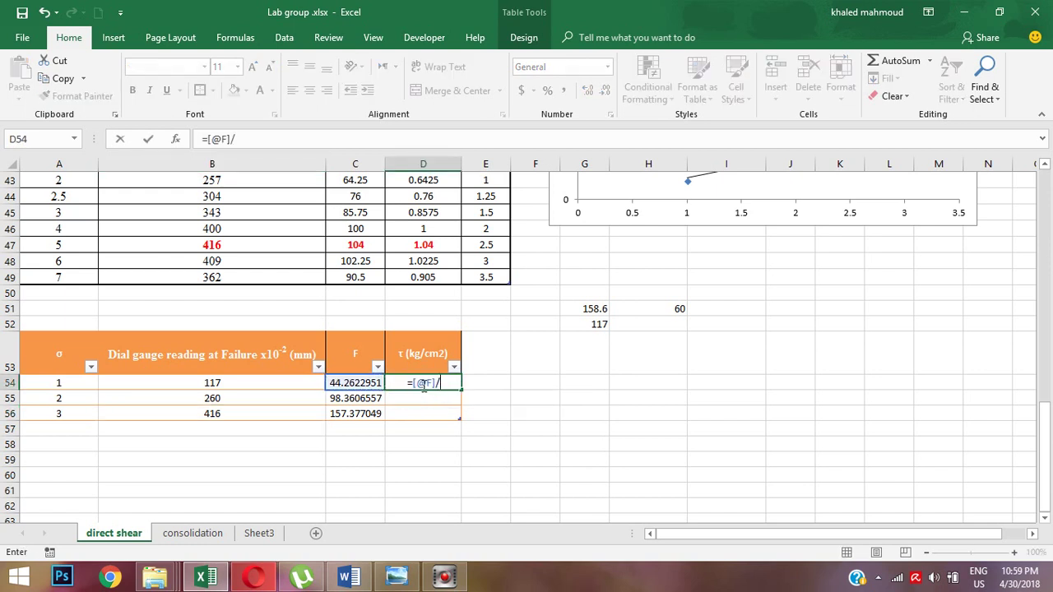
{"action": "type", "text": "100"}
{"action": "key", "text": "Return"}
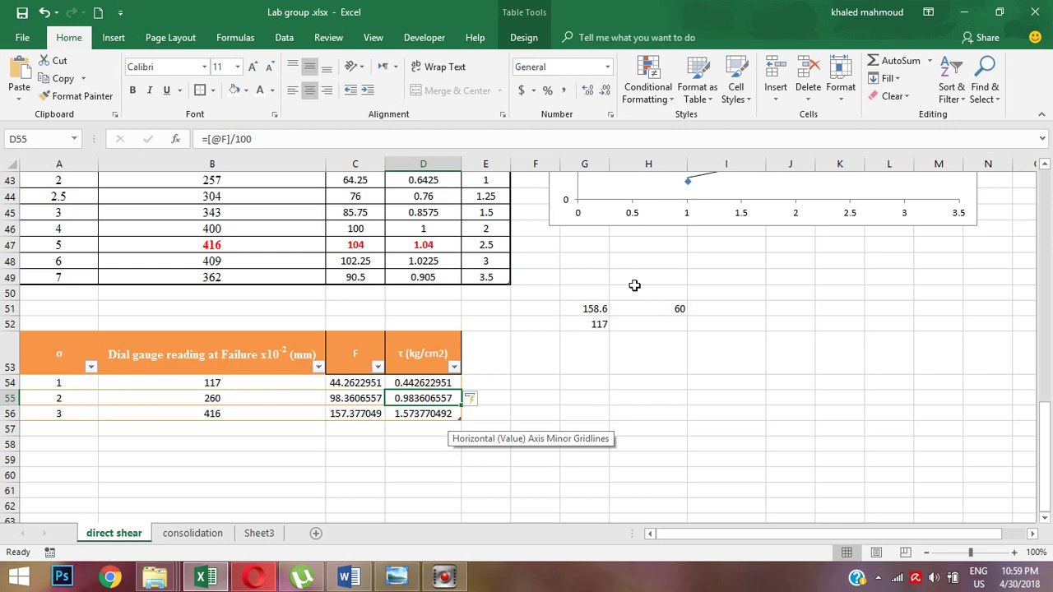
Step: Review the shear stress chart, the failure table's columns and the load ring calibration chart image behind its F values
{"action": "scroll", "coordinate": [842, 210], "scroll_direction": "up", "scroll_amount": 2}
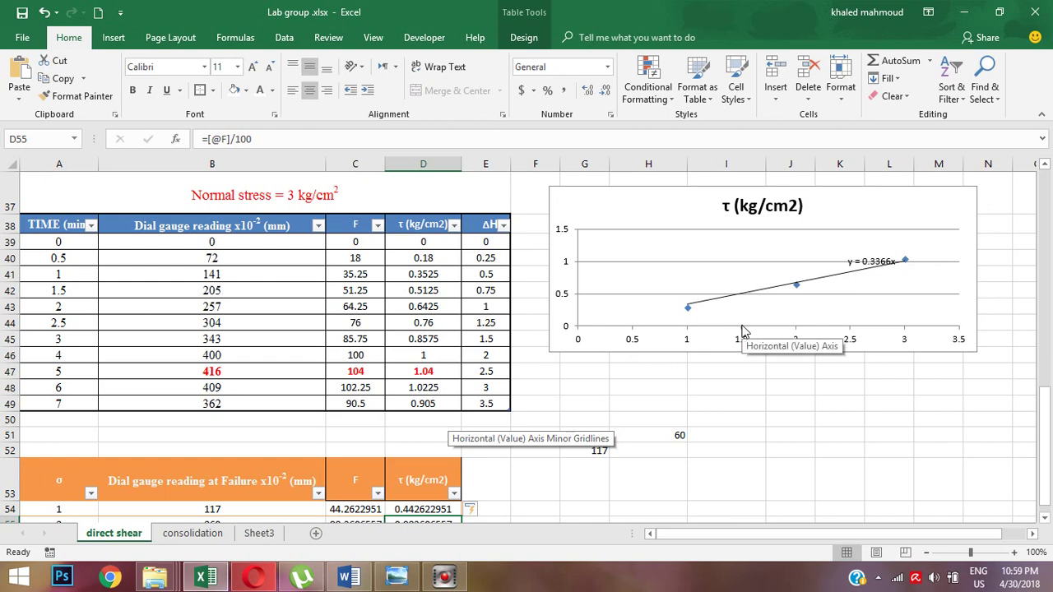
{"action": "scroll", "coordinate": [736, 319], "scroll_direction": "down", "scroll_amount": 1}
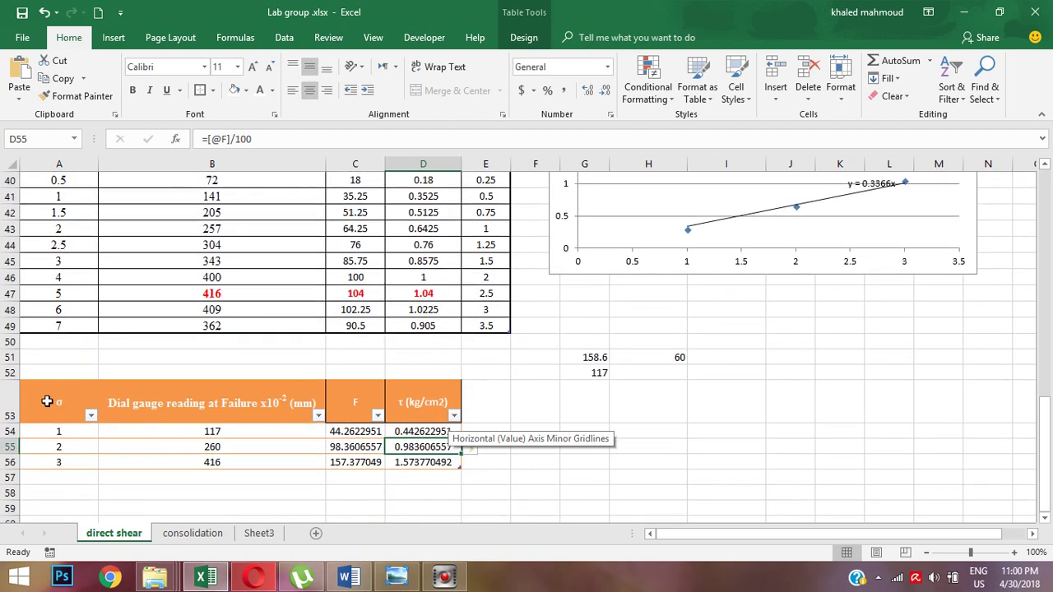
{"action": "left_click_drag", "start_coordinate": [47, 401], "coordinate": [247, 461]}
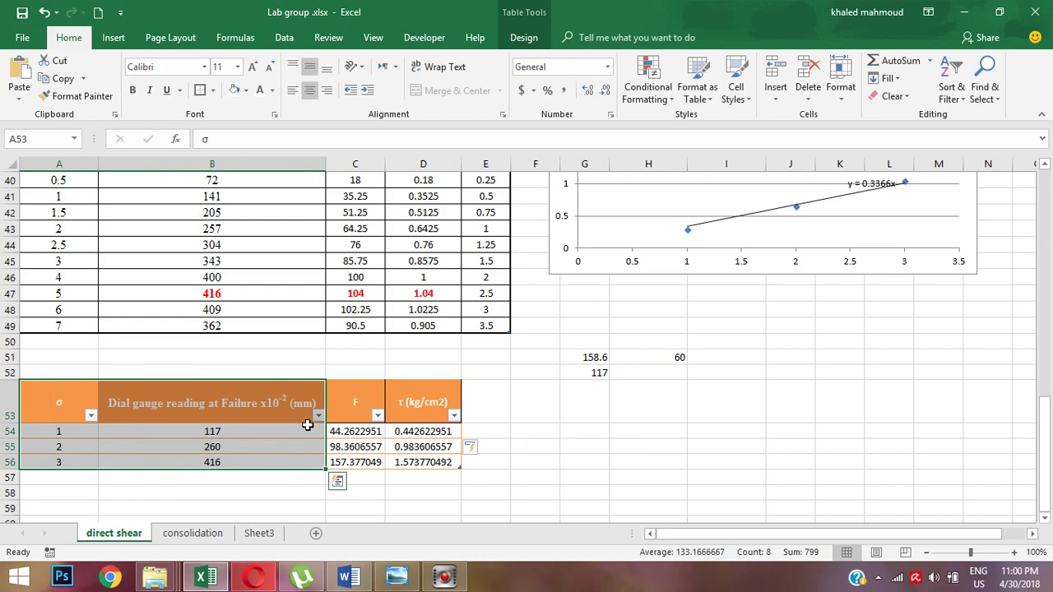
{"action": "left_click", "coordinate": [362, 405]}
{"action": "left_click", "coordinate": [396, 578]}
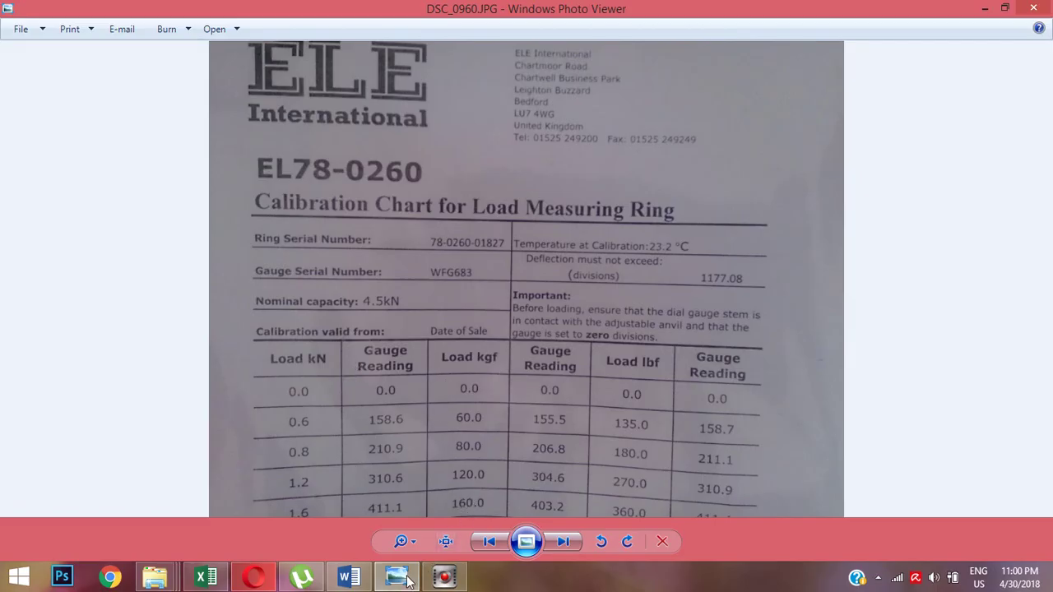
{"action": "left_click", "coordinate": [406, 578]}
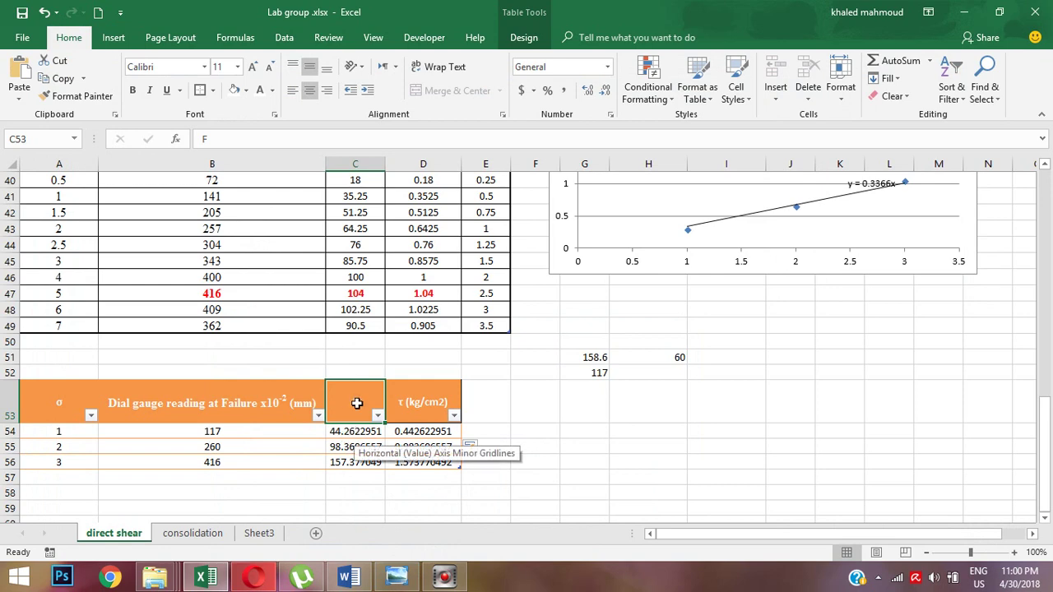
{"action": "left_click", "coordinate": [415, 405]}
{"action": "scroll", "coordinate": [742, 372], "scroll_direction": "up", "scroll_amount": 1}
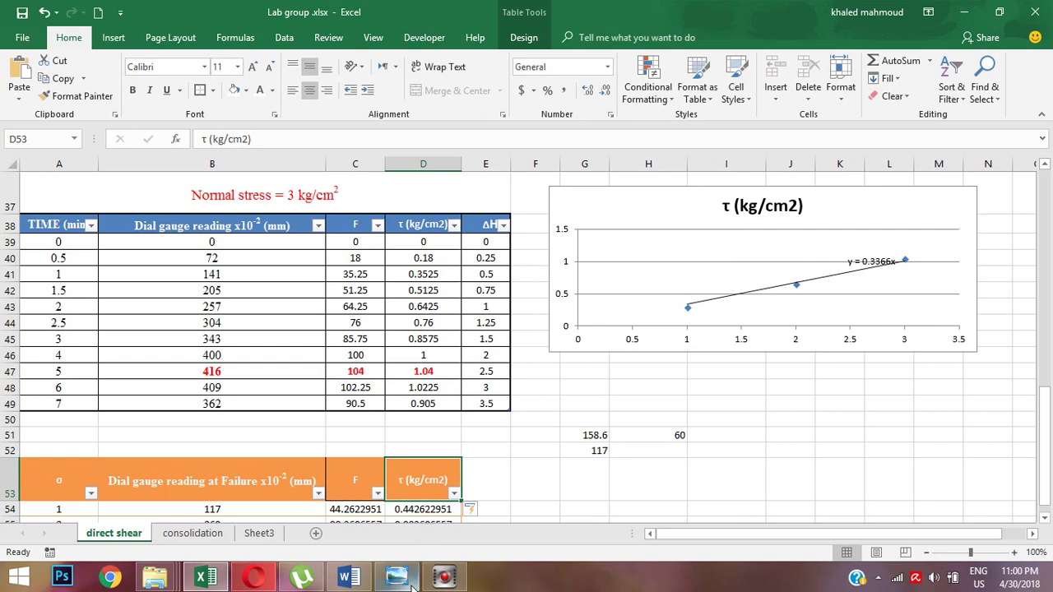
Step: Switch to the Lab soil example document in Word and read the consolidation test problem and its data tables
{"action": "left_click", "coordinate": [347, 577]}
{"action": "scroll", "coordinate": [365, 313], "scroll_direction": "down", "scroll_amount": 10}
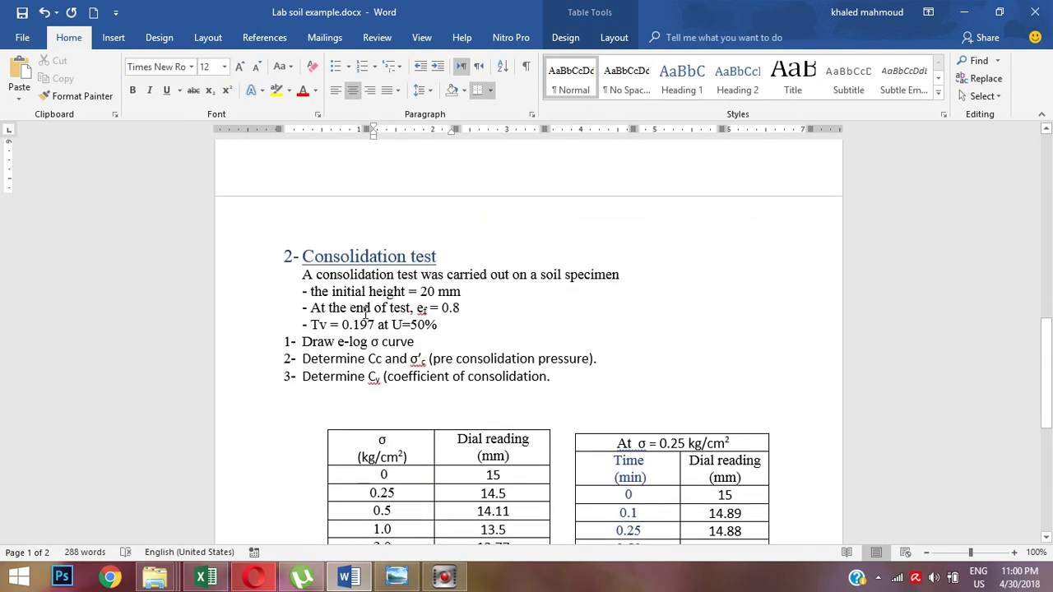
{"action": "scroll", "coordinate": [366, 313], "scroll_direction": "down", "scroll_amount": 3}
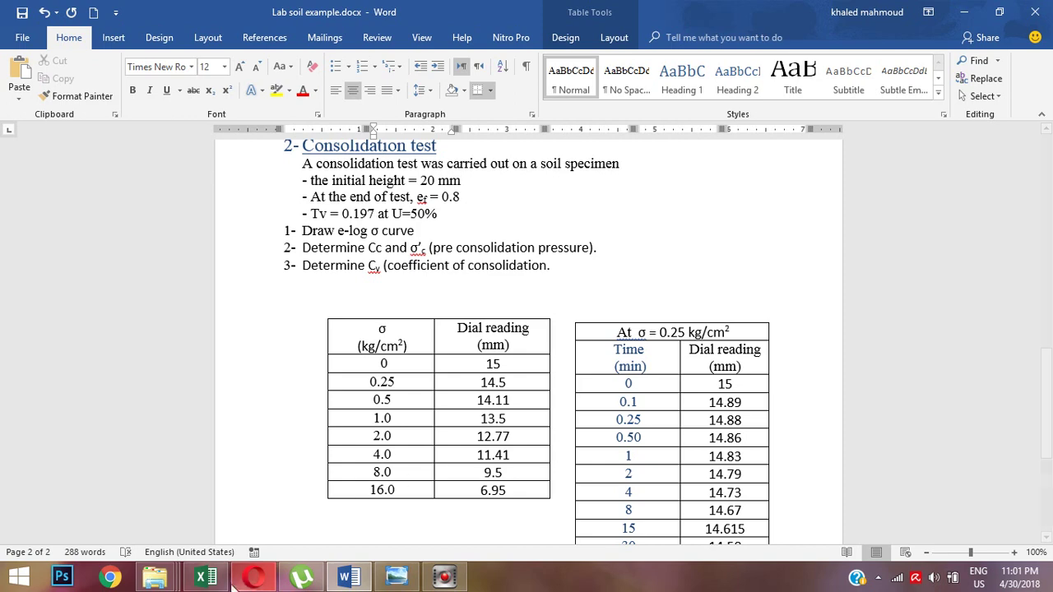
Step: Return to Excel and examine the consolidation sheet's σ, dial reading, ΔH, H, Δe and e columns
{"action": "left_click", "coordinate": [206, 577]}
{"action": "left_click", "coordinate": [195, 535]}
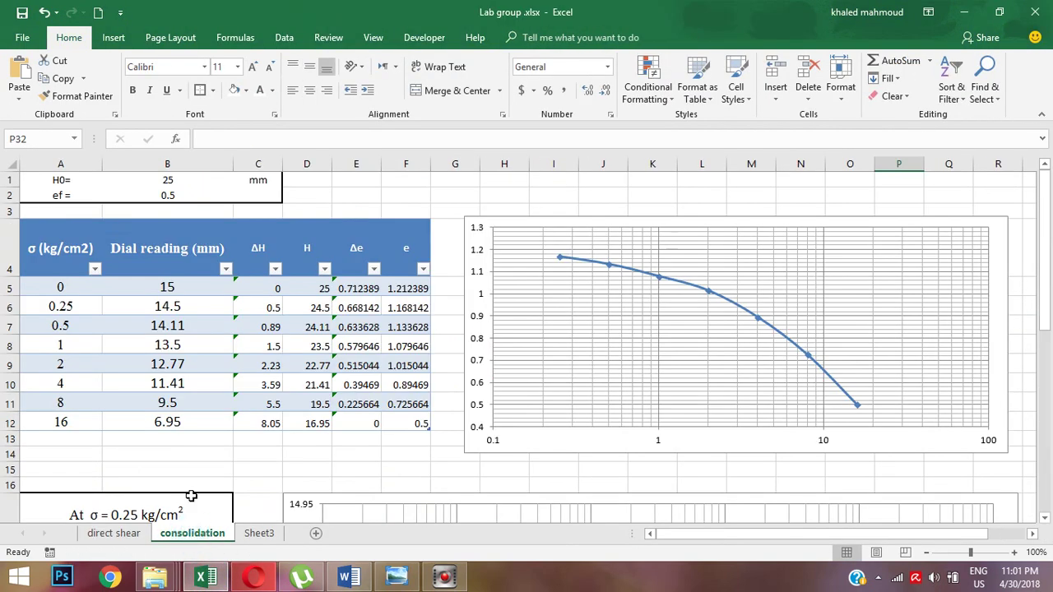
{"action": "left_click_drag", "start_coordinate": [73, 283], "coordinate": [75, 365]}
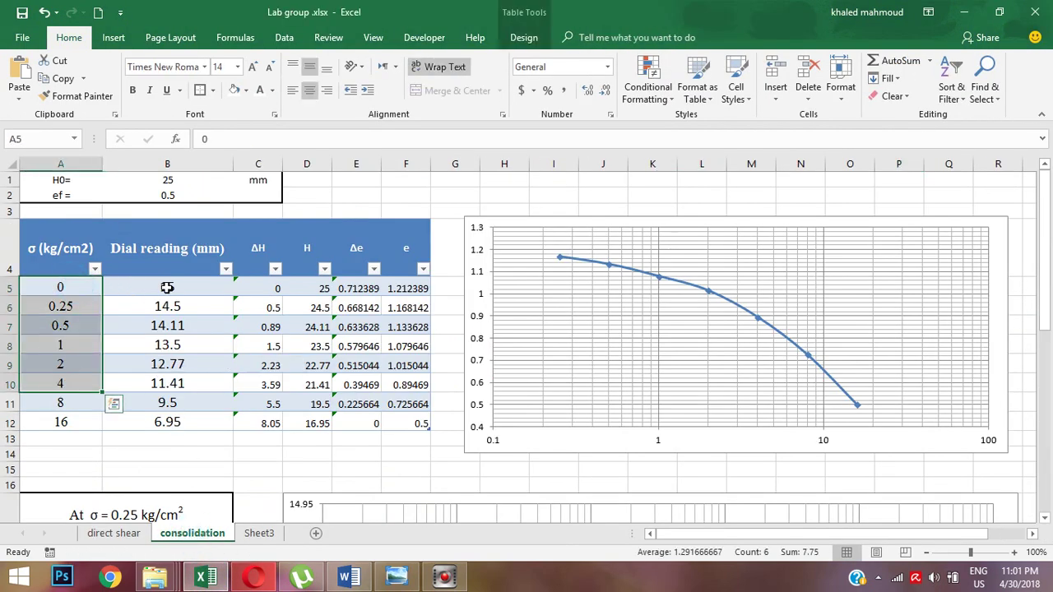
{"action": "left_click_drag", "start_coordinate": [169, 287], "coordinate": [200, 365]}
{"action": "left_click", "coordinate": [259, 250]}
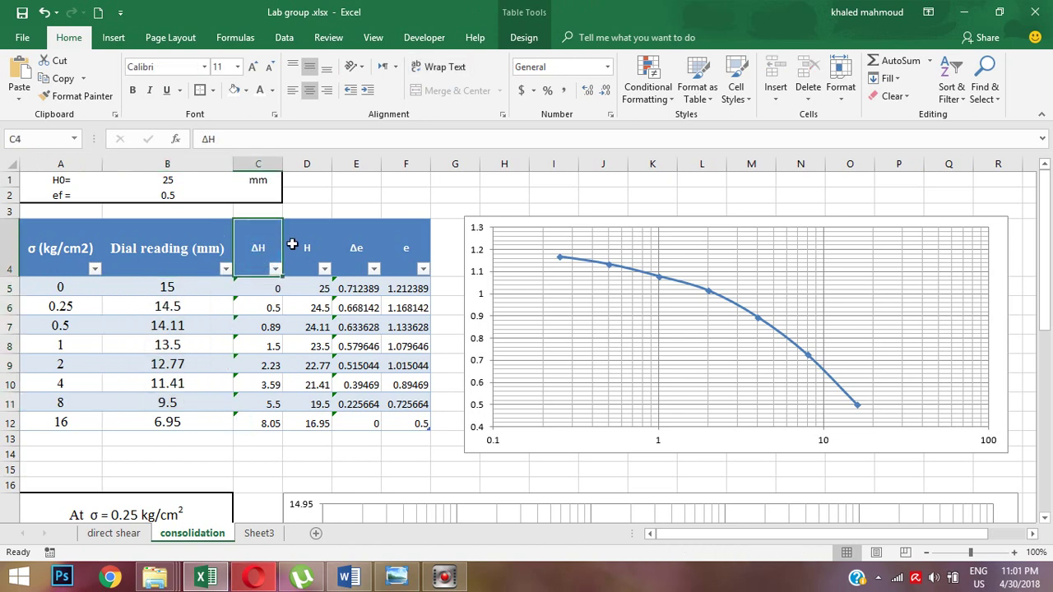
{"action": "left_click", "coordinate": [309, 245]}
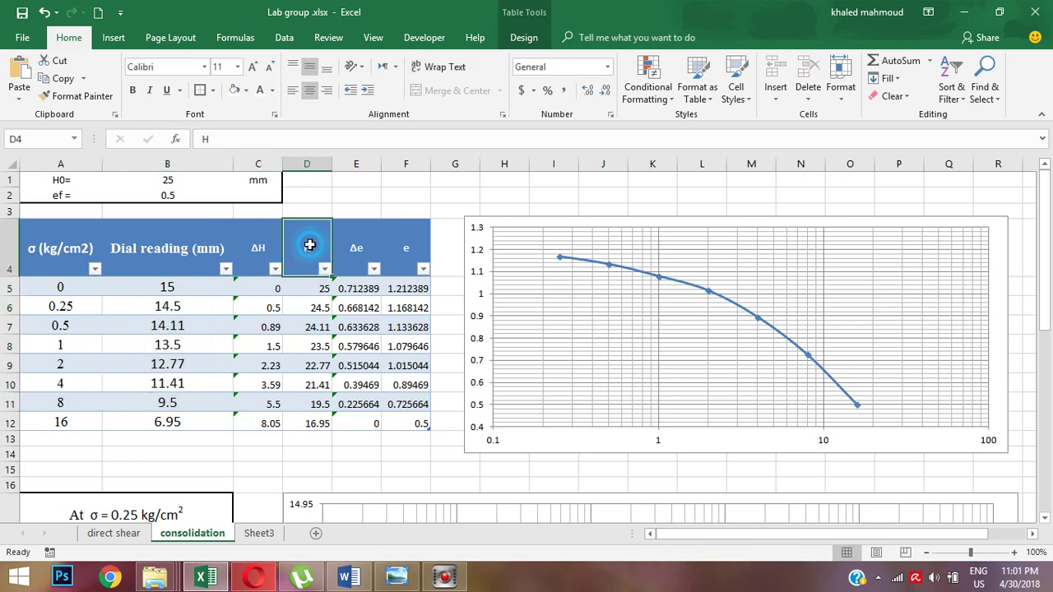
{"action": "left_click", "coordinate": [366, 243]}
{"action": "left_click", "coordinate": [401, 246]}
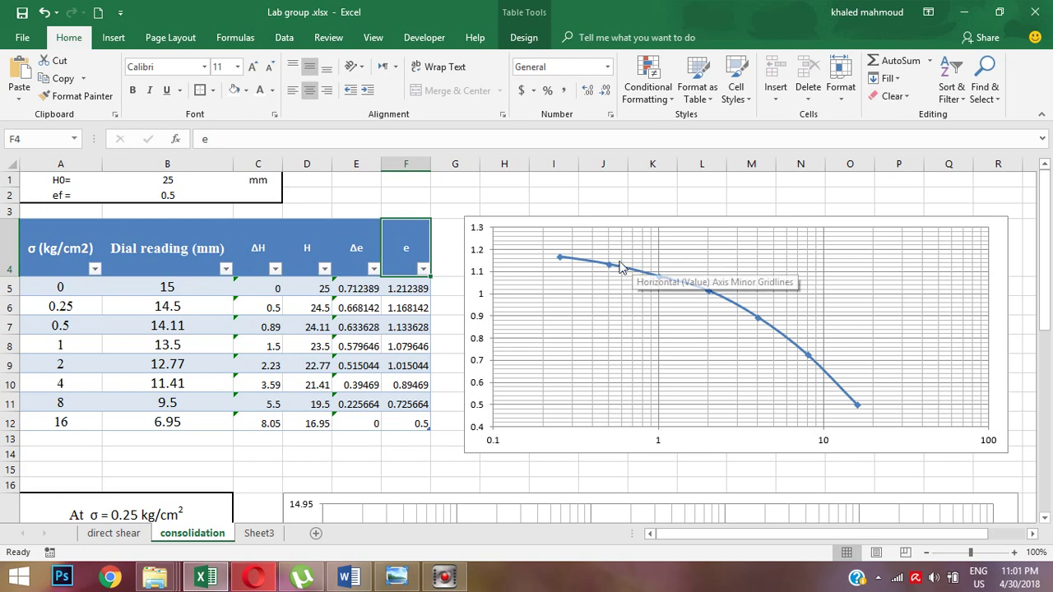
Step: Examine the e-log σ curve, plus the time and dial reading table with its curve for σ = 0.25 kg/cm2
{"action": "mouse_move", "coordinate": [856, 403]}
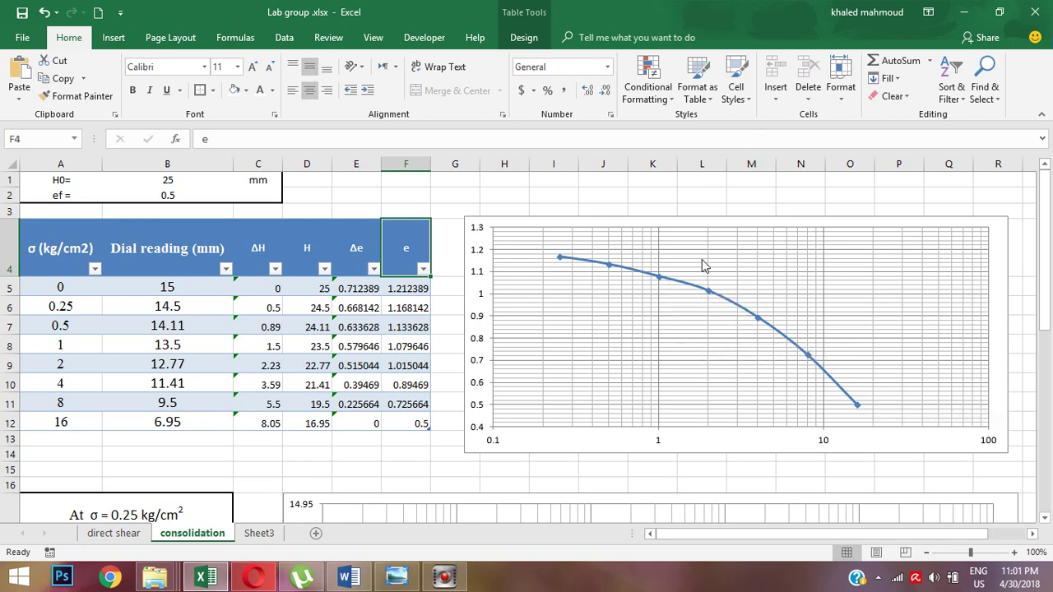
{"action": "mouse_move", "coordinate": [693, 291]}
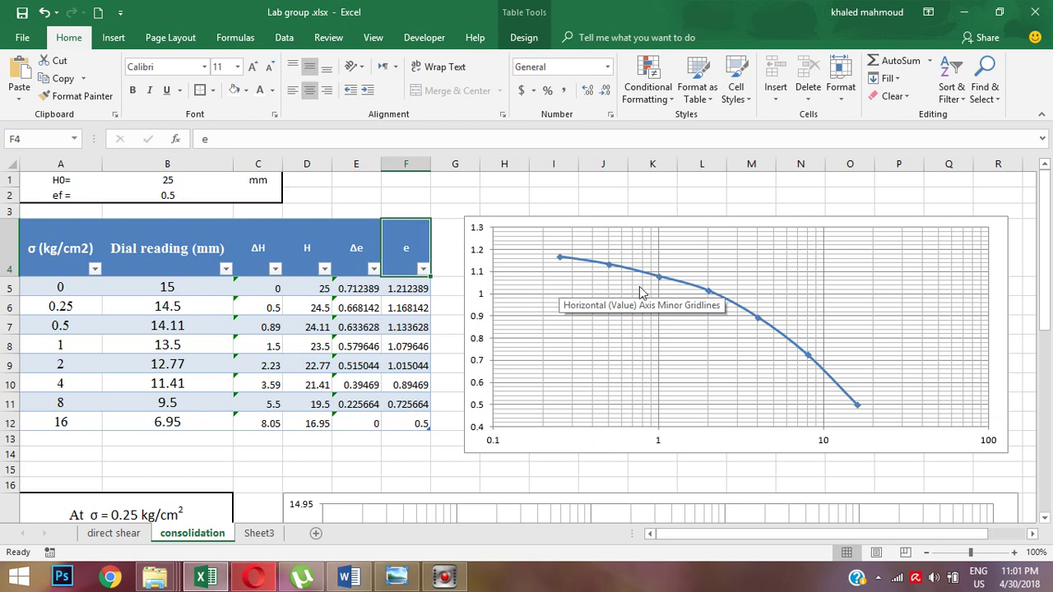
{"action": "left_click", "coordinate": [793, 306]}
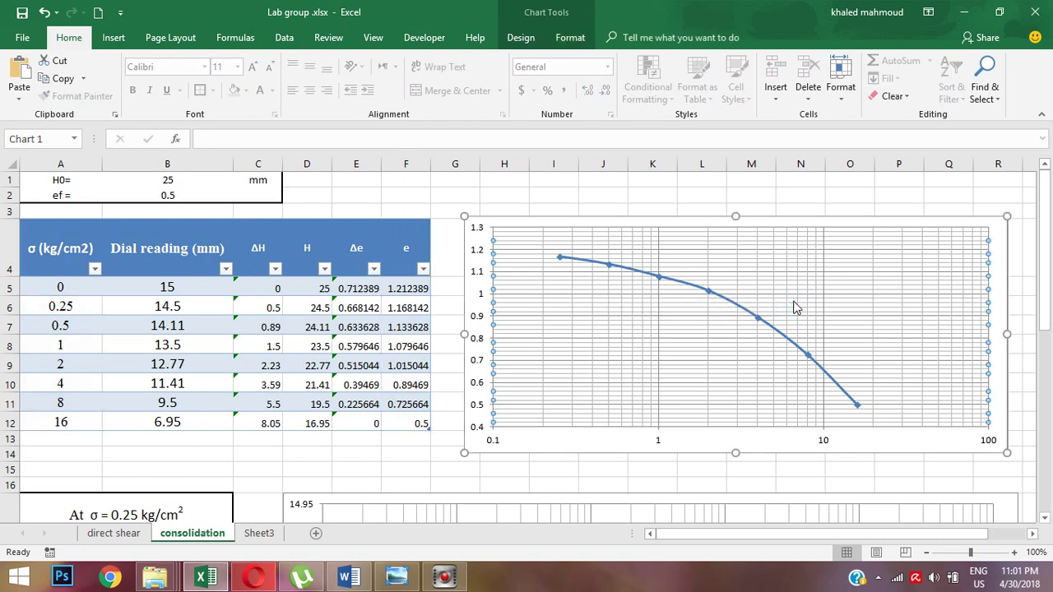
{"action": "left_click", "coordinate": [454, 469]}
{"action": "scroll", "coordinate": [369, 376], "scroll_direction": "down", "scroll_amount": 4}
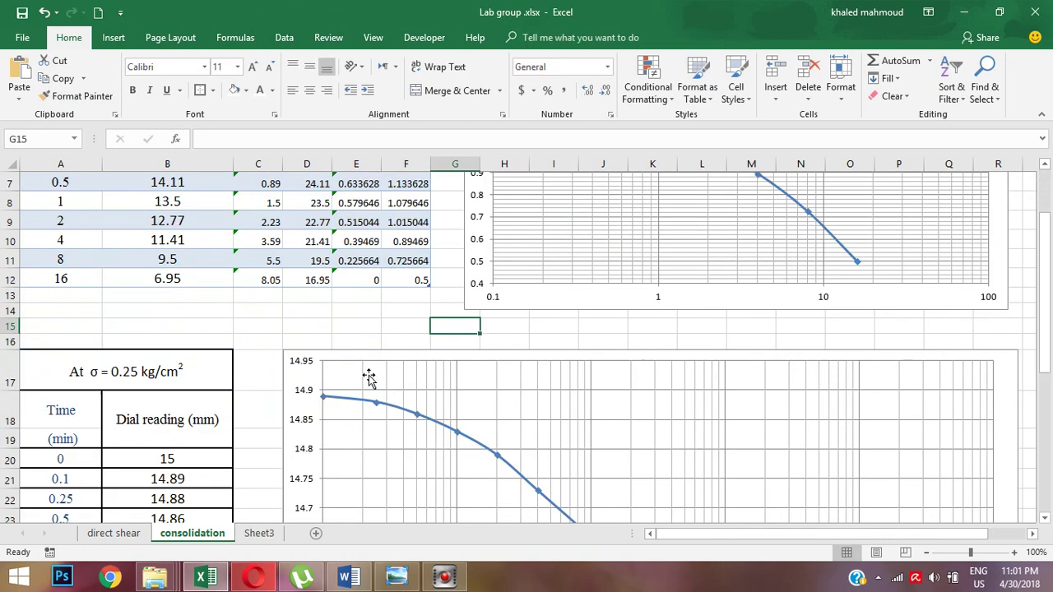
{"action": "scroll", "coordinate": [110, 294], "scroll_direction": "down", "scroll_amount": 2}
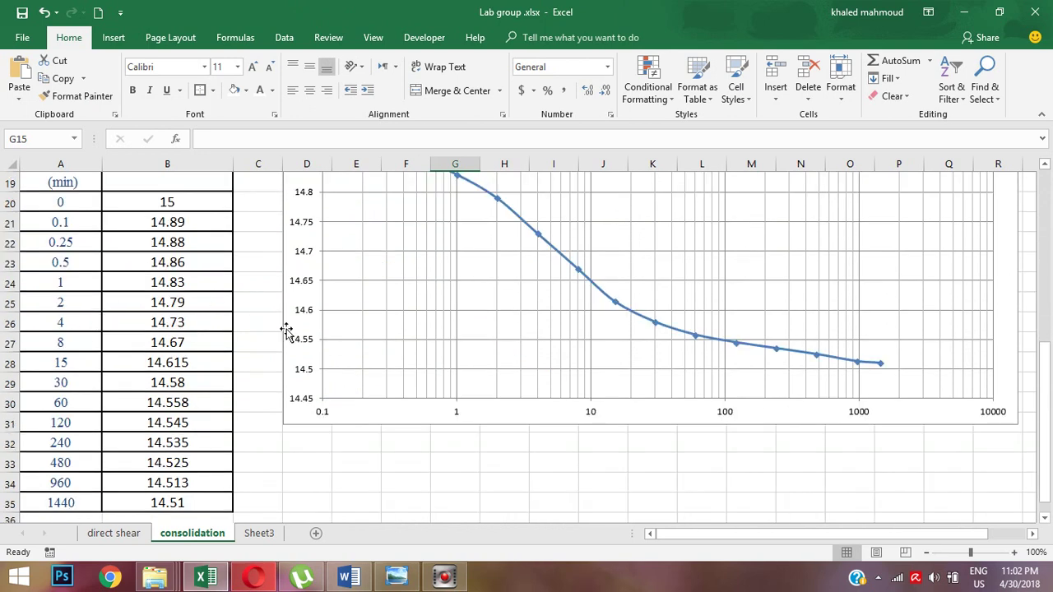
{"action": "scroll", "coordinate": [284, 331], "scroll_direction": "up", "scroll_amount": 1}
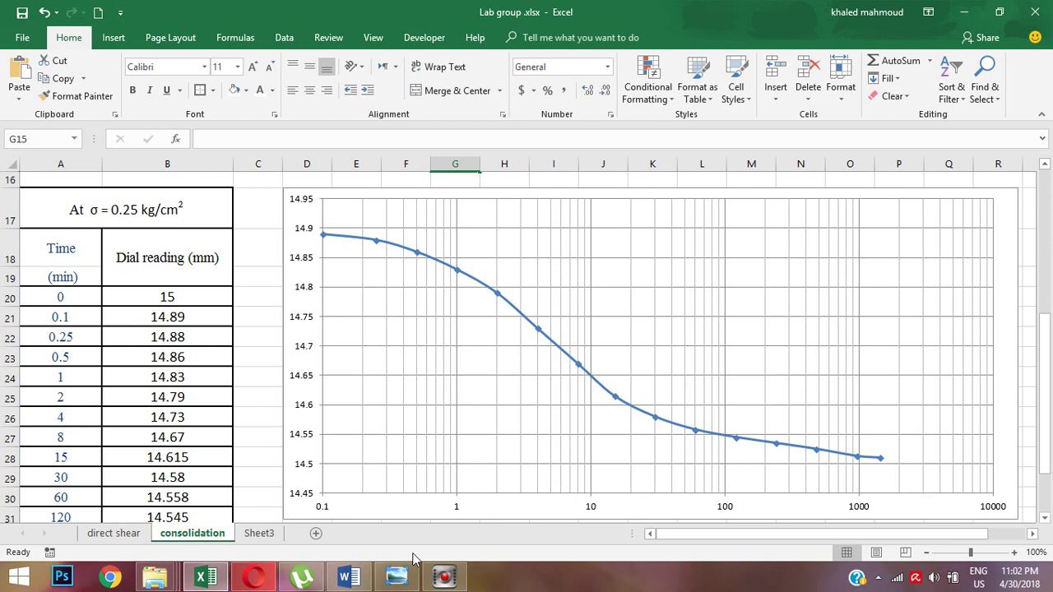
Step: Switch to the Word problem statement and check the given initial height and the Tv value at U=50%
{"action": "mouse_move", "coordinate": [364, 584]}
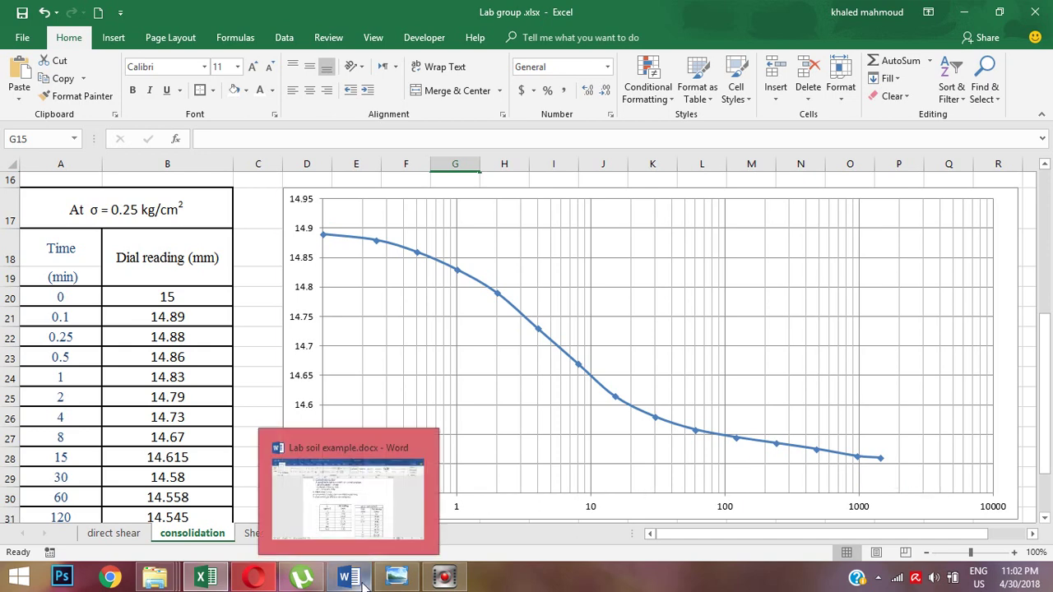
{"action": "left_click", "coordinate": [365, 584]}
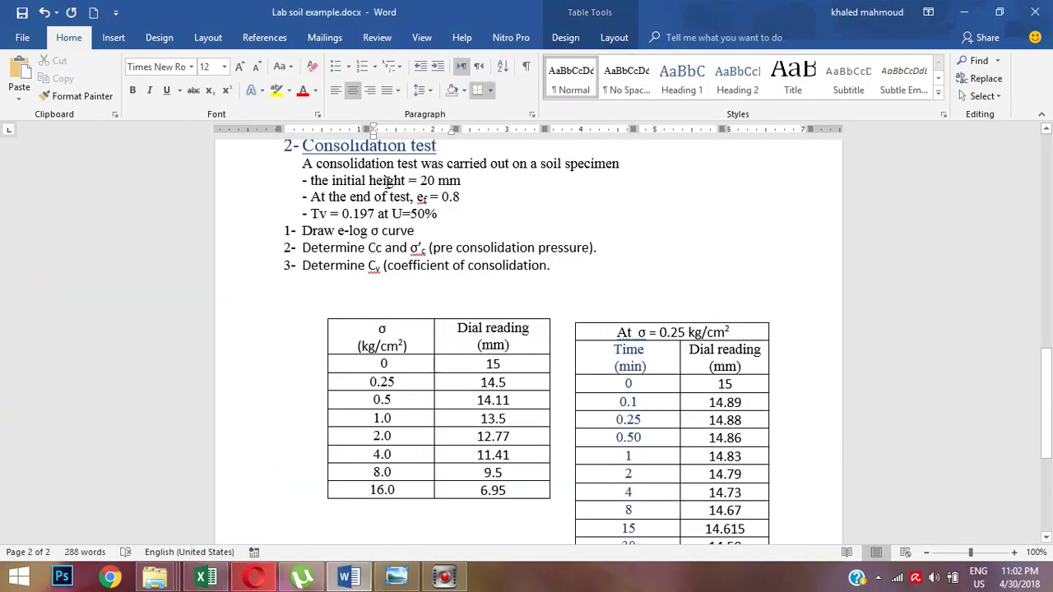
{"action": "left_click_drag", "start_coordinate": [311, 181], "coordinate": [462, 181]}
{"action": "left_click", "coordinate": [438, 182]}
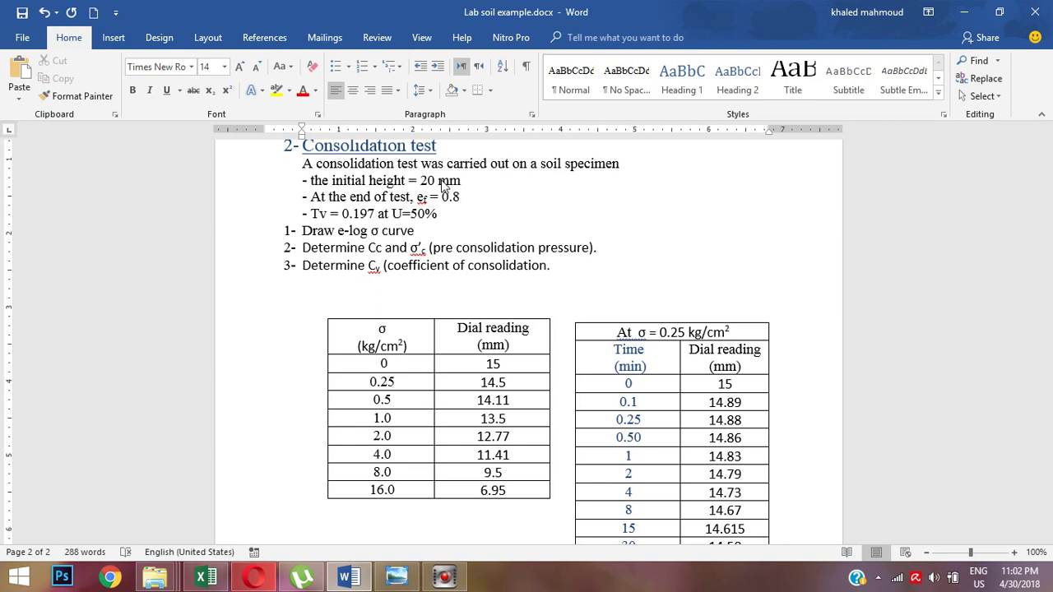
{"action": "left_click_drag", "start_coordinate": [420, 181], "coordinate": [461, 180]}
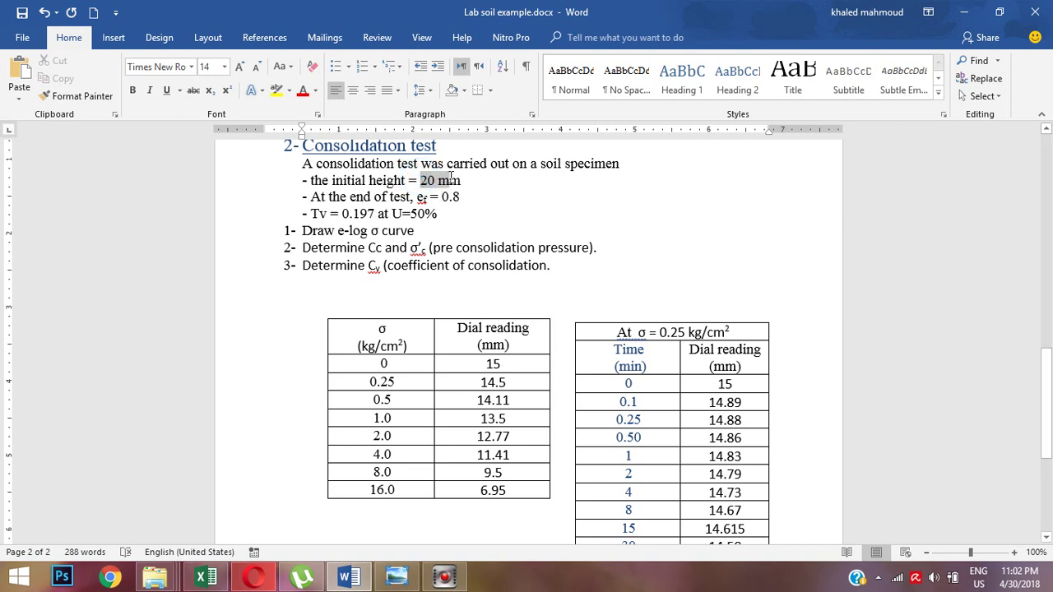
{"action": "left_click", "coordinate": [440, 181]}
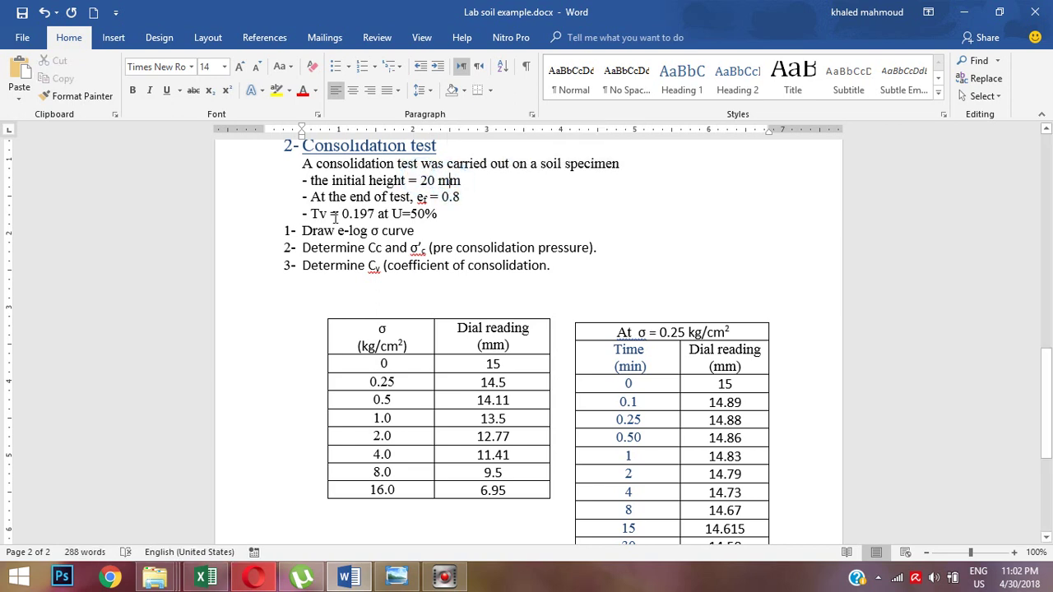
{"action": "left_click_drag", "start_coordinate": [331, 214], "coordinate": [440, 217]}
{"action": "left_click", "coordinate": [442, 220]}
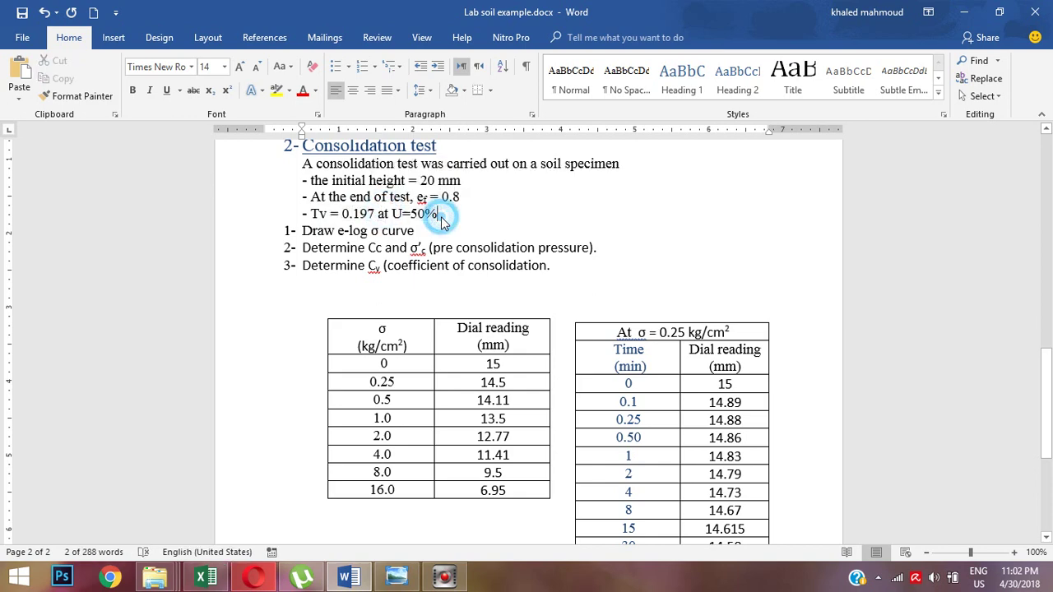
Step: Go back to the Excel consolidation sheet and compare the e-log σ curve with the dial reading versus time curve
{"action": "left_click", "coordinate": [356, 582]}
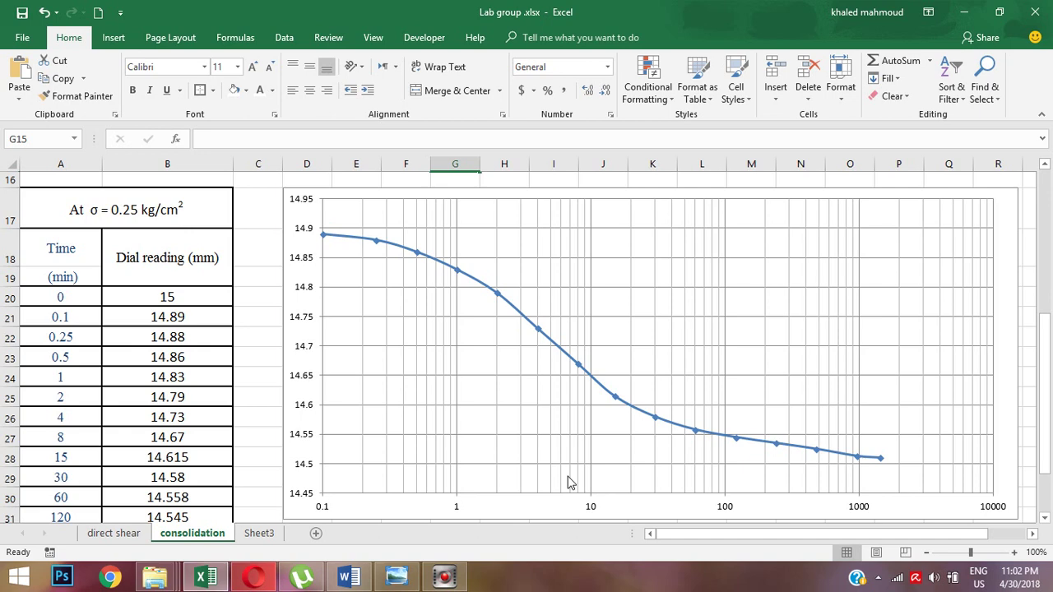
{"action": "scroll", "coordinate": [567, 483], "scroll_direction": "up", "scroll_amount": 5}
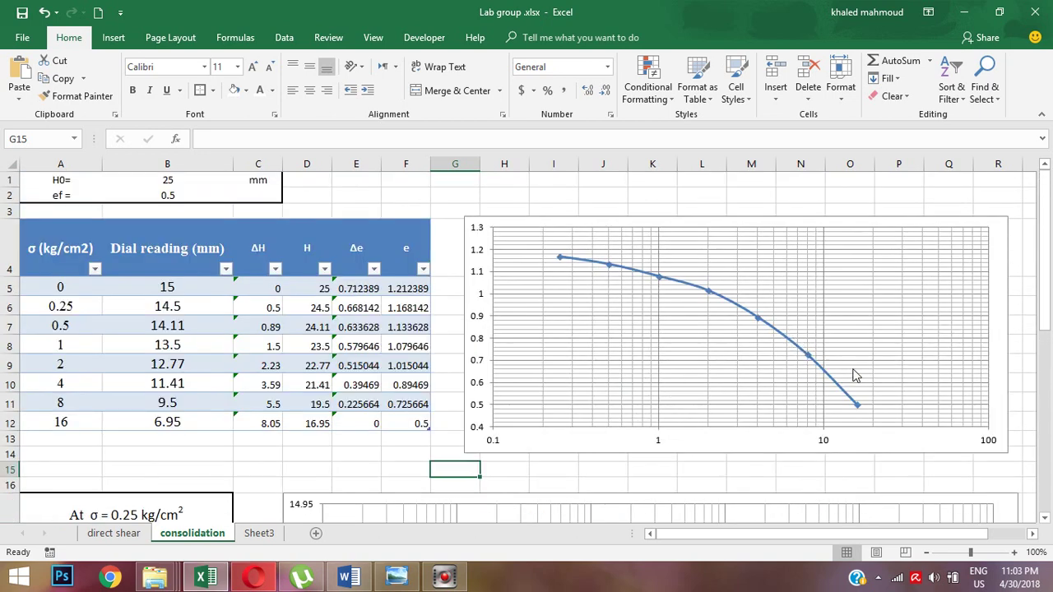
{"action": "scroll", "coordinate": [694, 308], "scroll_direction": "down", "scroll_amount": 4}
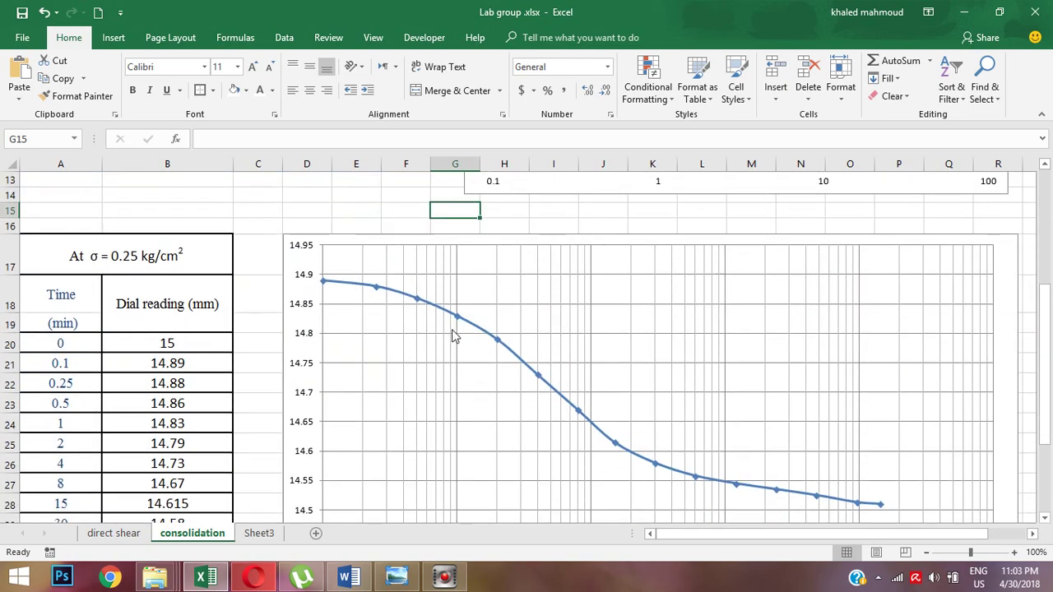
{"action": "scroll", "coordinate": [557, 411], "scroll_direction": "down", "scroll_amount": 2}
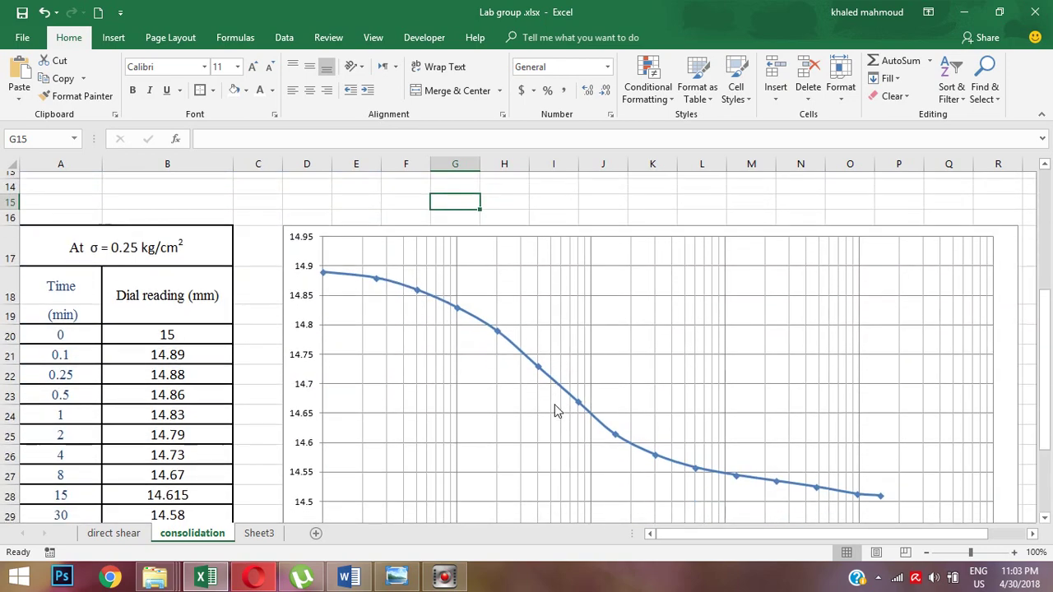
{"action": "scroll", "coordinate": [556, 385], "scroll_direction": "up", "scroll_amount": 2}
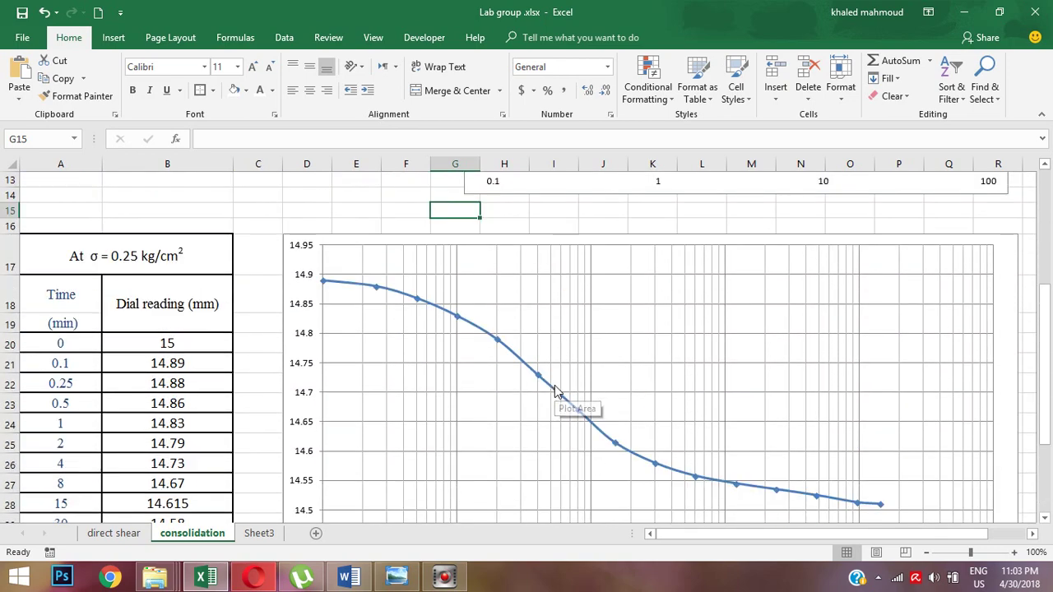
{"action": "scroll", "coordinate": [560, 380], "scroll_direction": "up", "scroll_amount": 2}
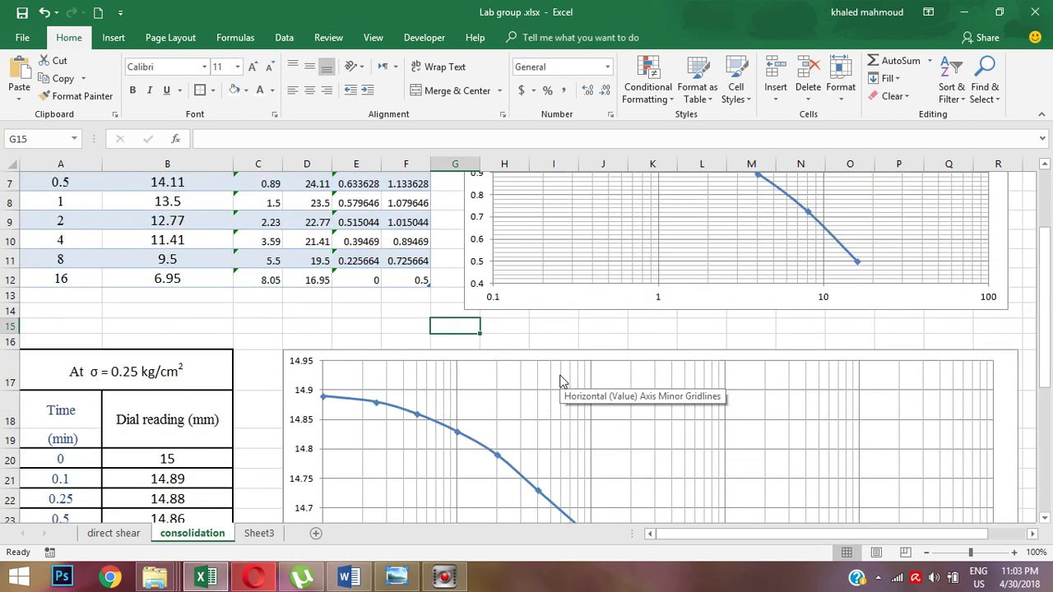
Step: Recheck the direct shear sheet's failure table, covering σ, gauge readings, F and τ, together with the τ chart
{"action": "left_click", "coordinate": [115, 533]}
{"action": "scroll", "coordinate": [146, 433], "scroll_direction": "down", "scroll_amount": 2}
{"action": "left_click_drag", "start_coordinate": [51, 354], "coordinate": [224, 415]}
{"action": "left_click_drag", "start_coordinate": [376, 352], "coordinate": [372, 413]}
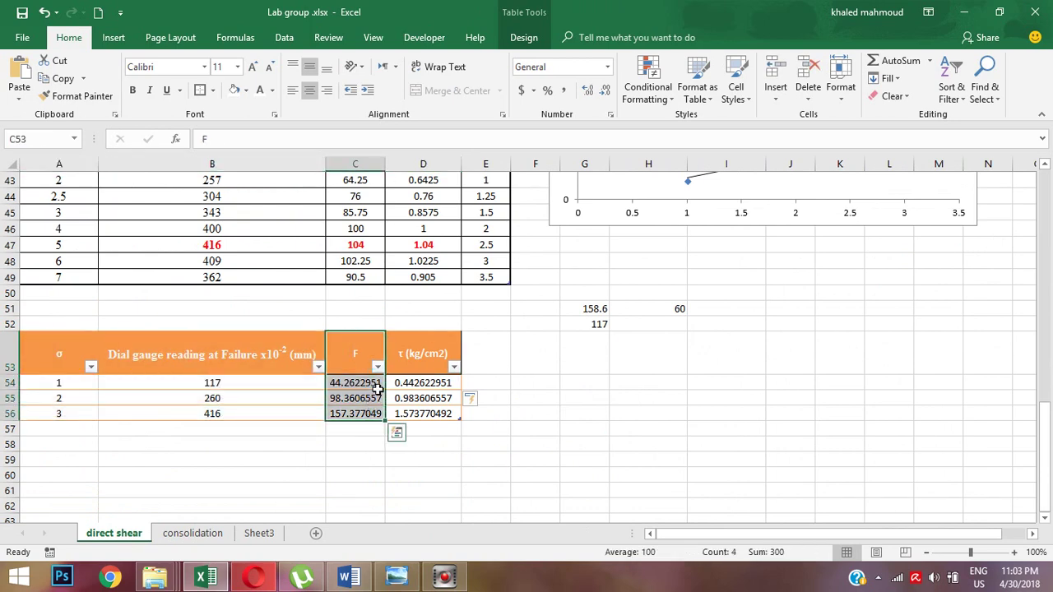
{"action": "left_click_drag", "start_coordinate": [422, 354], "coordinate": [411, 416]}
{"action": "left_click", "coordinate": [575, 362]}
{"action": "scroll", "coordinate": [578, 369], "scroll_direction": "up", "scroll_amount": 3}
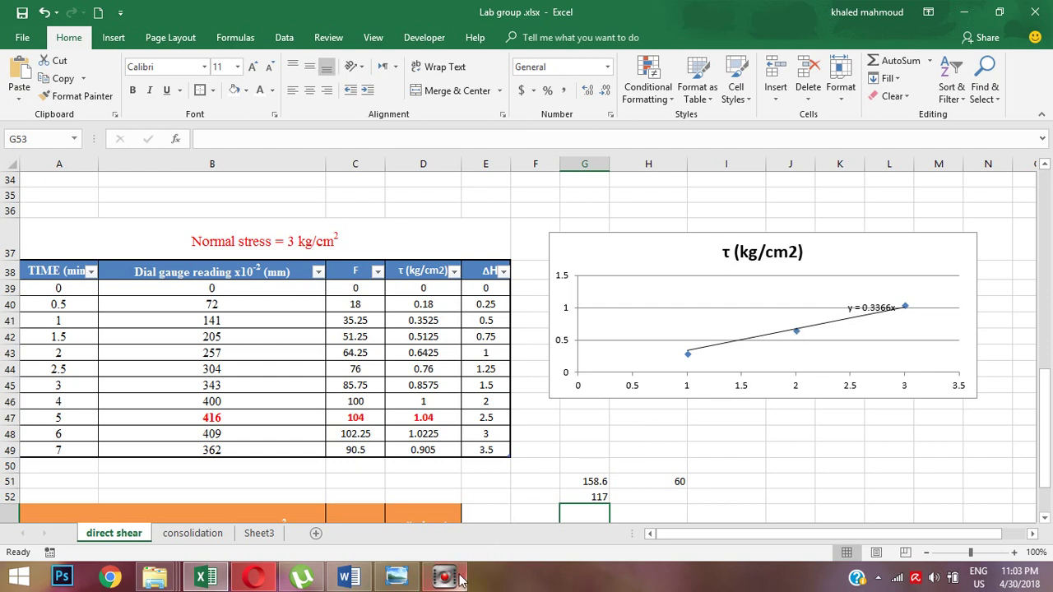
{"action": "mouse_move", "coordinate": [461, 578]}
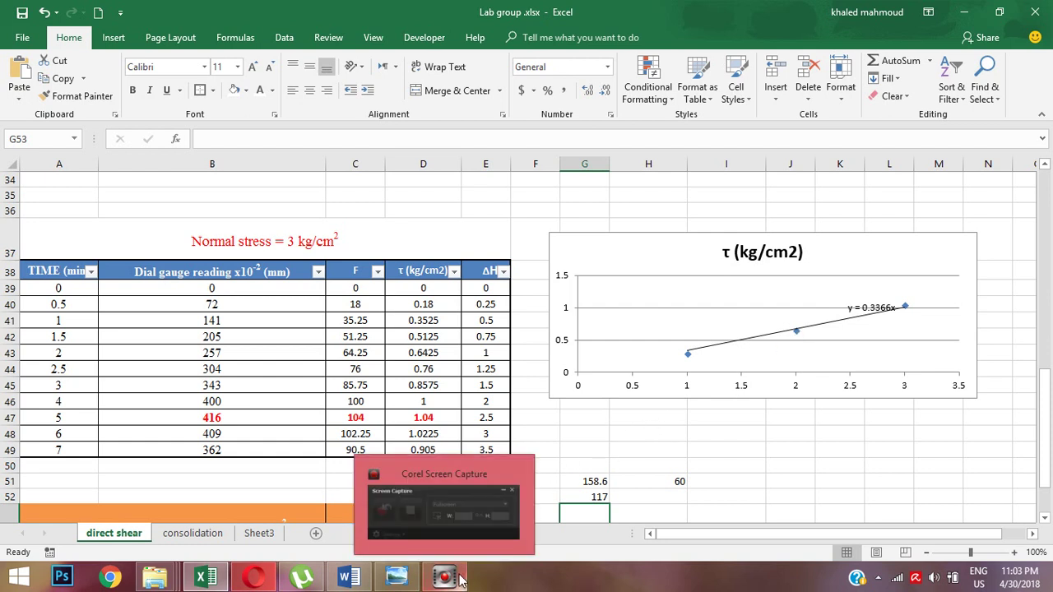